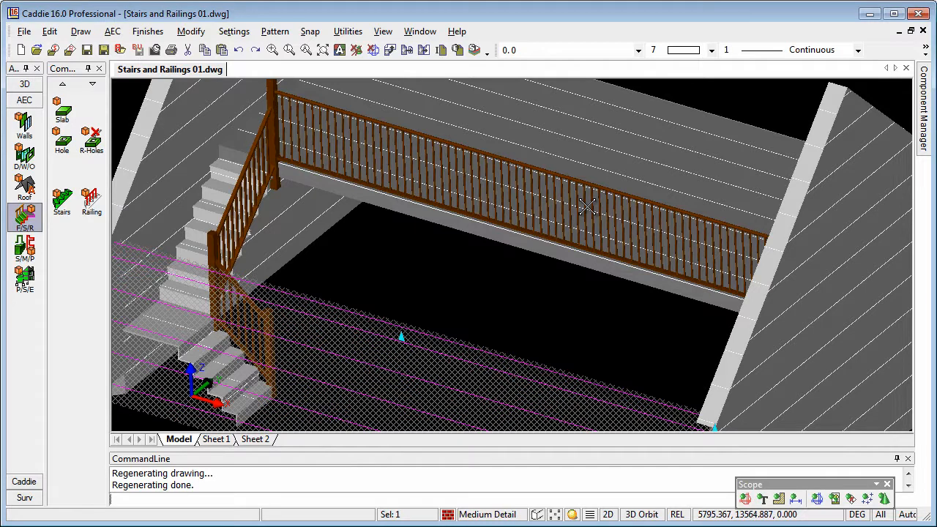
# Switch the model to the top view and frame the empty building without stairs.
pyautogui.moveTo(623, 267); pyautogui.dragTo(580, 279, button='middle')
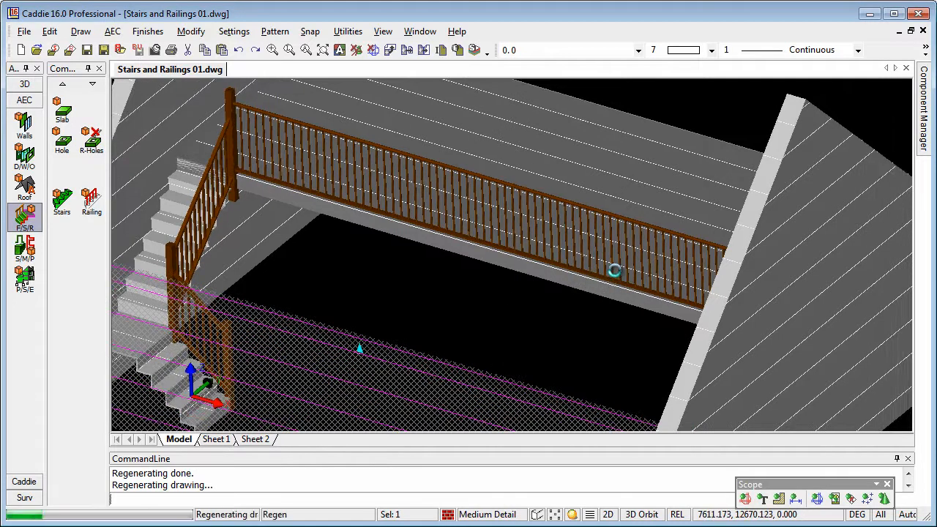
pyautogui.scroll(-6, 614, 271)
pyautogui.moveTo(563, 251); pyautogui.dragTo(515, 241, button='middle')
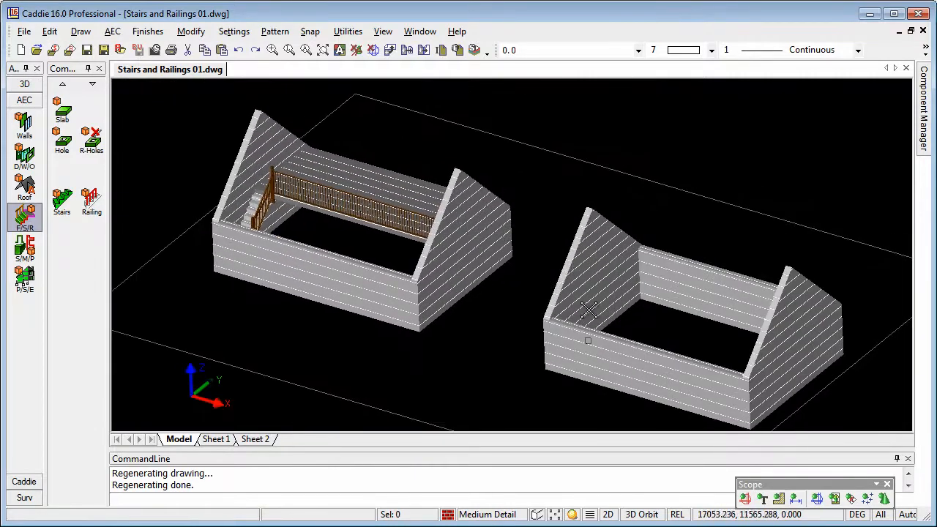
pyautogui.click(388, 33)
pyautogui.click(430, 404)
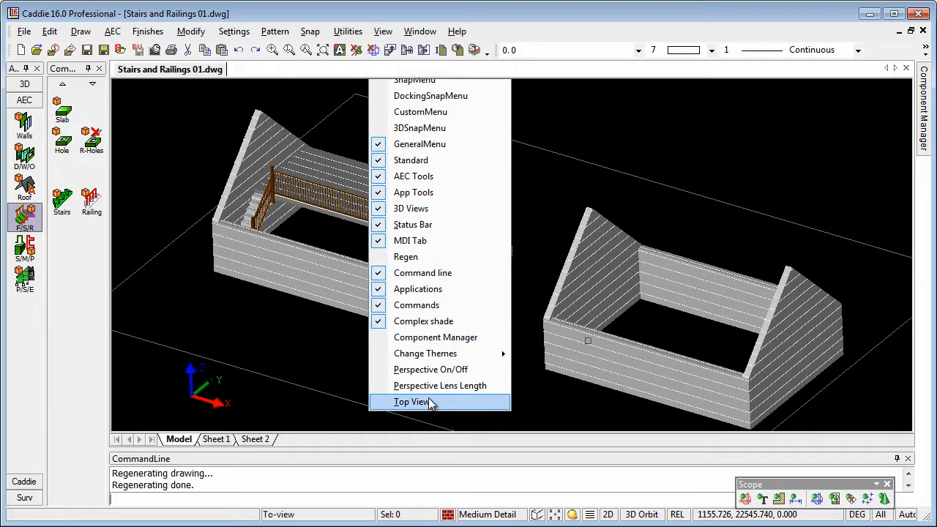
pyautogui.moveTo(679, 283); pyautogui.dragTo(380, 246, button='middle')
pyautogui.moveTo(417, 198); pyautogui.dragTo(379, 241, button='middle')
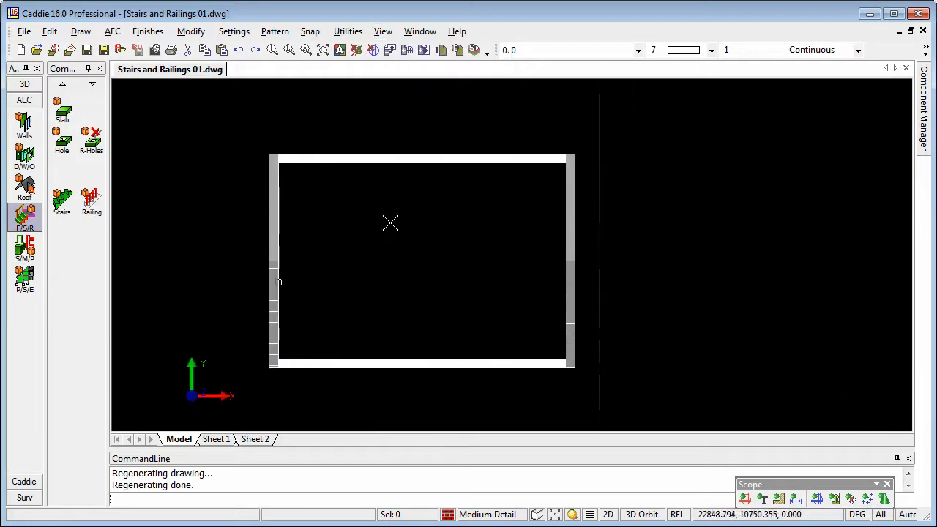
pyautogui.scroll(1, 389, 217)
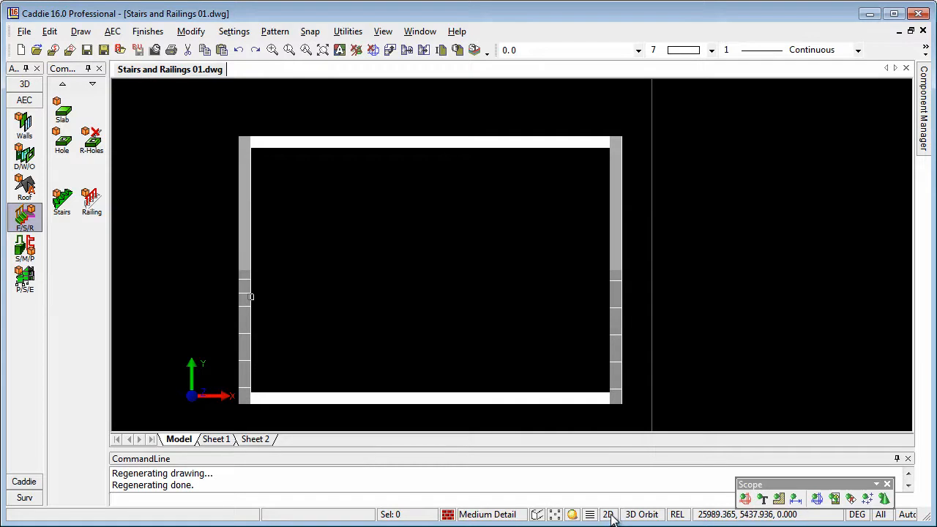
pyautogui.moveTo(353, 276); pyautogui.dragTo(338, 258, button='middle')
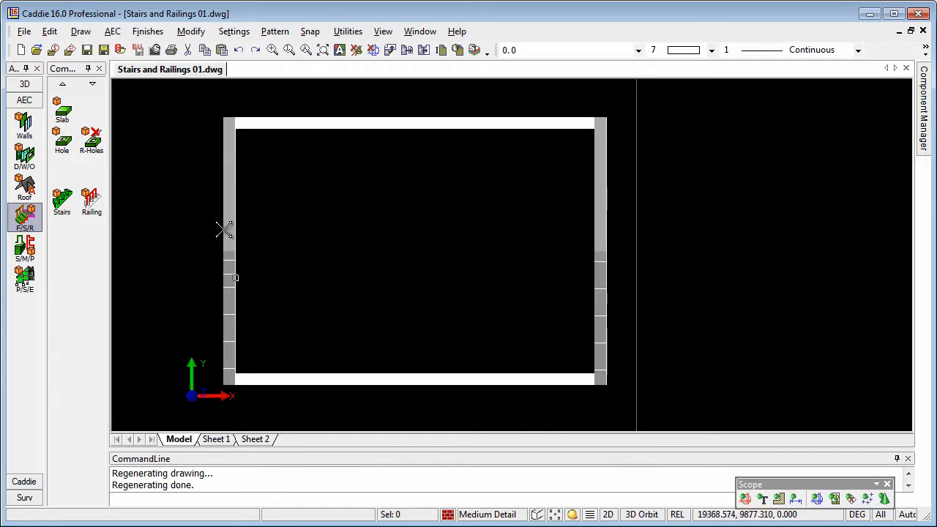
# Place X and Y construction lines at the room's lower-left inner corner and 1800 along the lower wall from it.
pyautogui.click(24, 482)
pyautogui.click(31, 211)
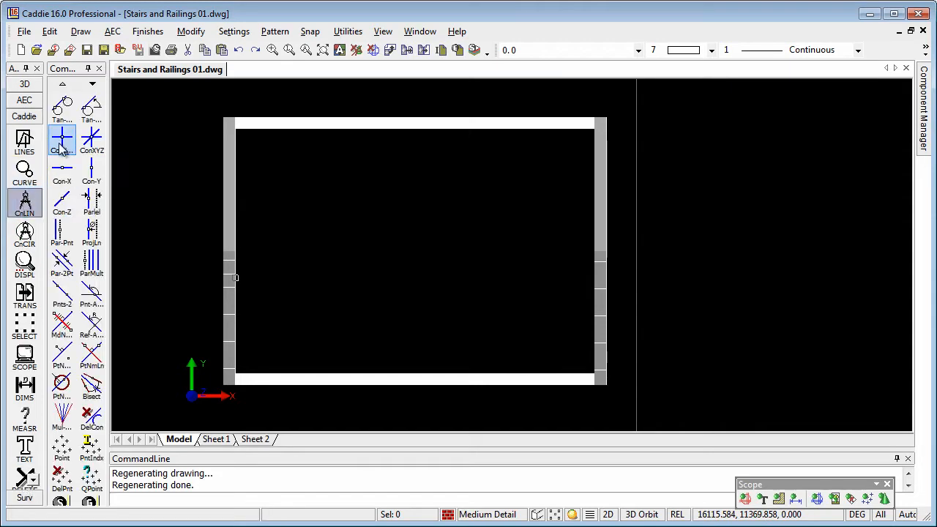
pyautogui.click(61, 143)
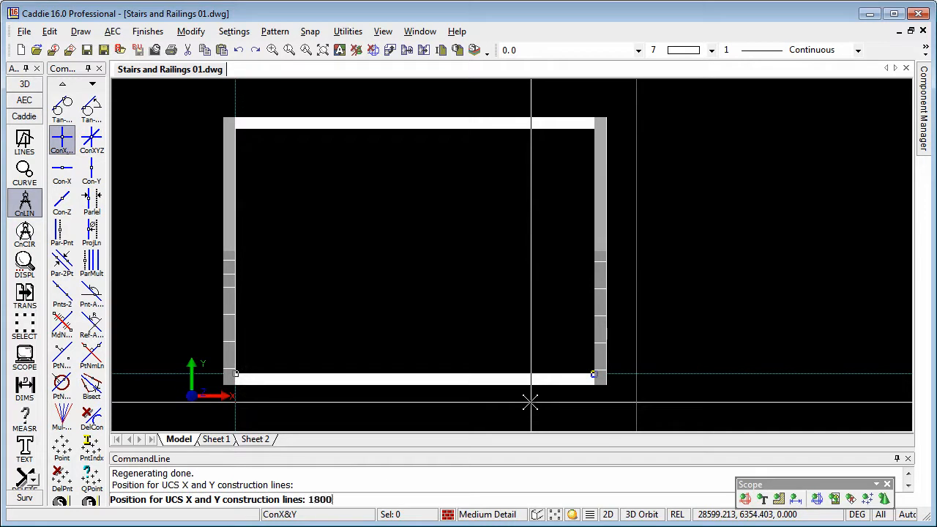
pyautogui.press('Return')
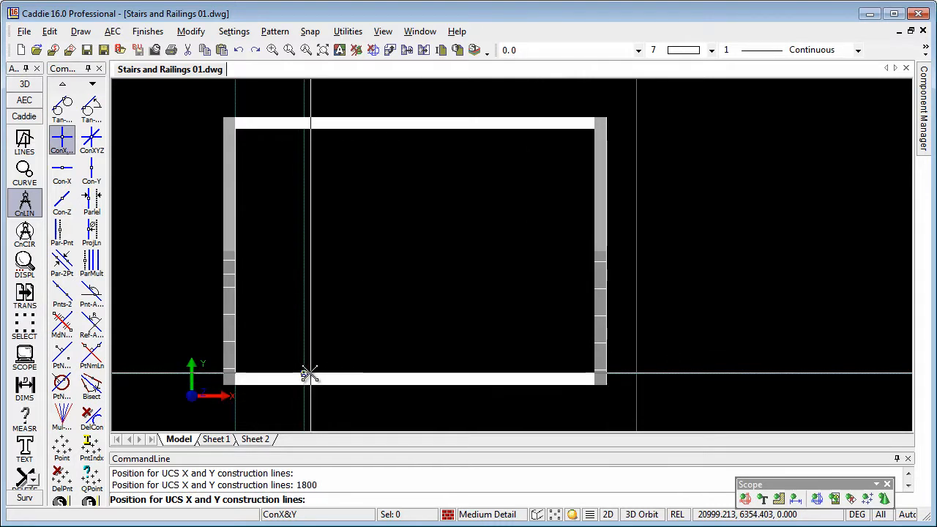
# Set up a Standard multi-landing stair with a quarter landing, left justification, width 900, height 2600 and tread 223.
pyautogui.click(24, 100)
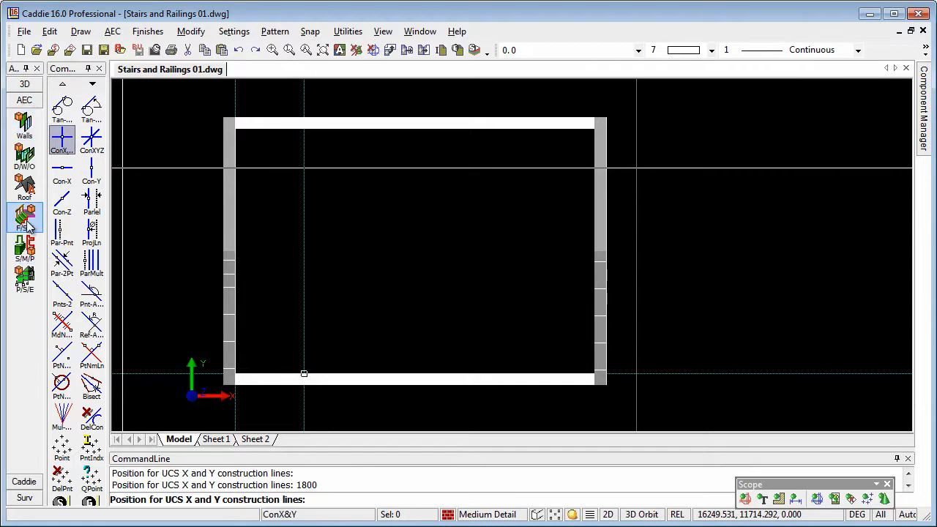
pyautogui.click(24, 215)
pyautogui.click(63, 199)
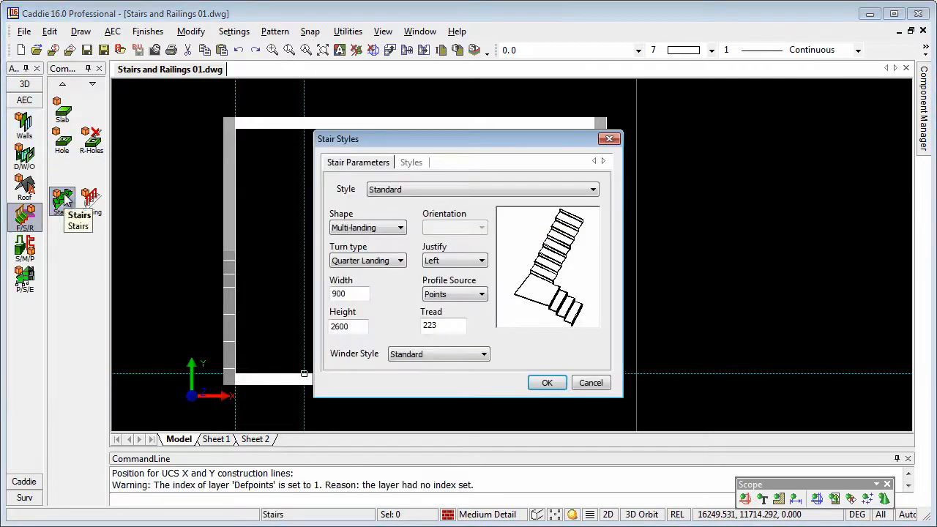
pyautogui.click(389, 228)
pyautogui.click(384, 246)
pyautogui.click(386, 262)
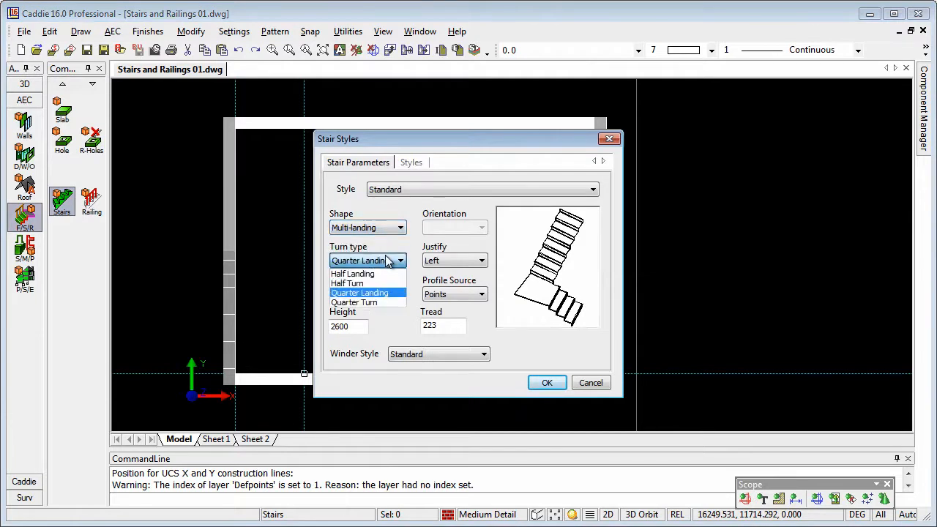
pyautogui.click(396, 292)
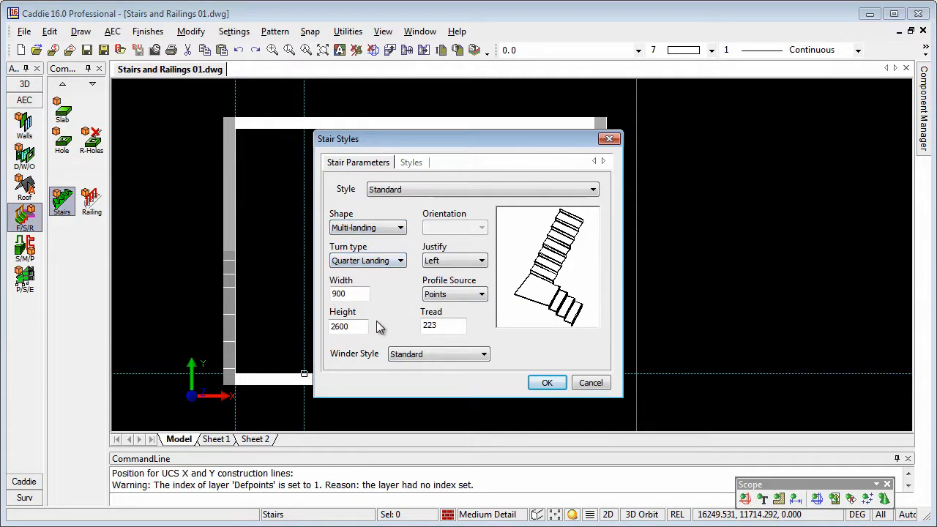
pyautogui.moveTo(358, 326); pyautogui.dragTo(310, 325)
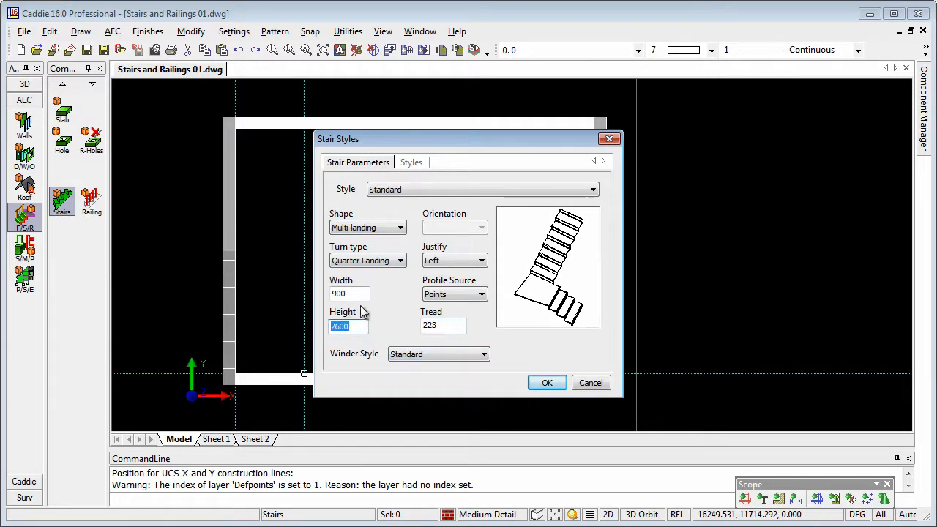
pyautogui.click(546, 385)
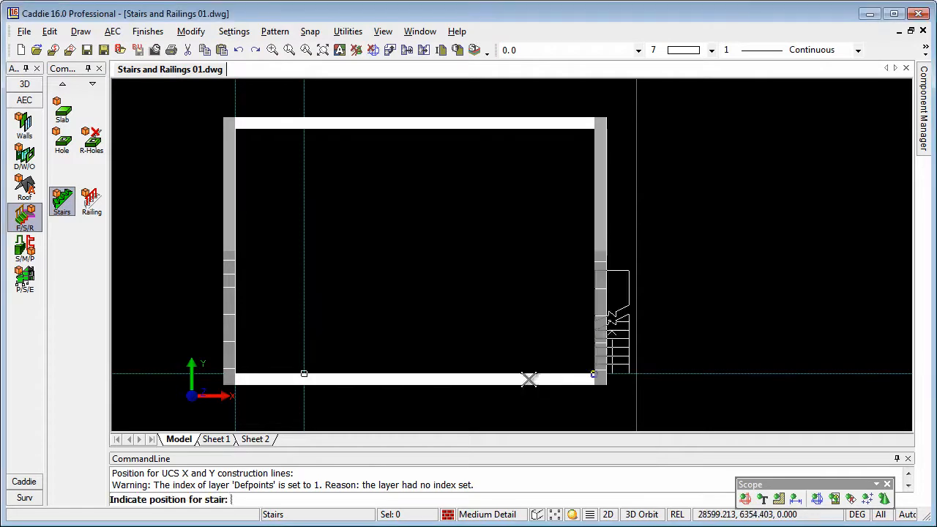
# Place the stair from the 1800 construction-line intersection, turning at the lower-left inner corner and running up along the left wall.
pyautogui.click(304, 374)
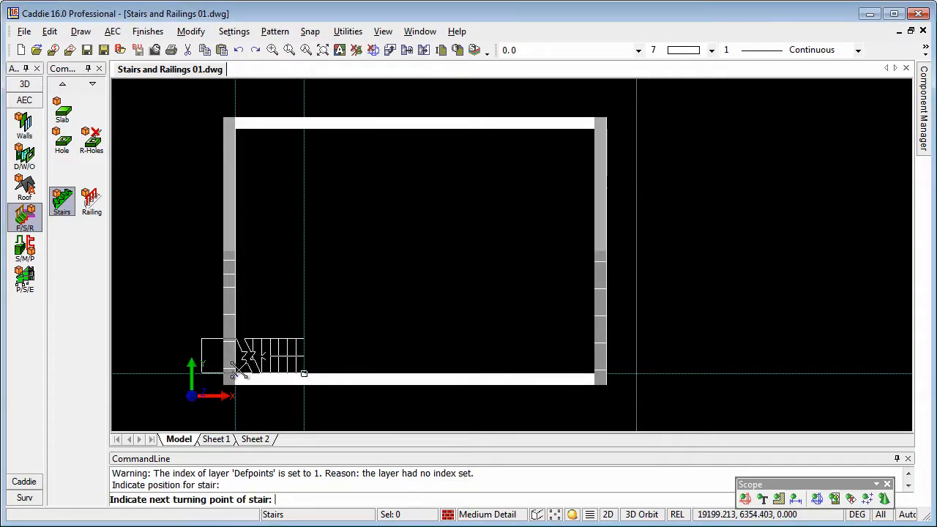
pyautogui.click(234, 373)
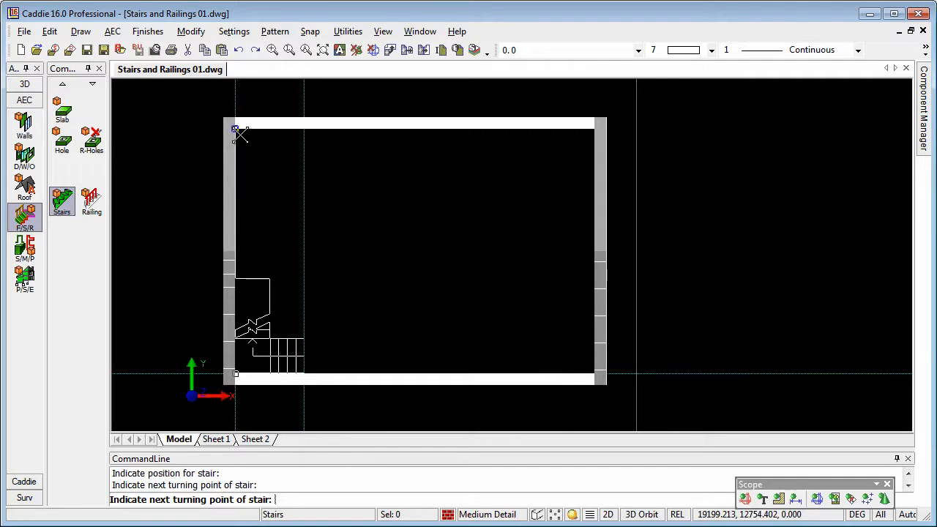
pyautogui.click(240, 134)
pyautogui.moveTo(444, 342); pyautogui.dragTo(473, 337, button='middle')
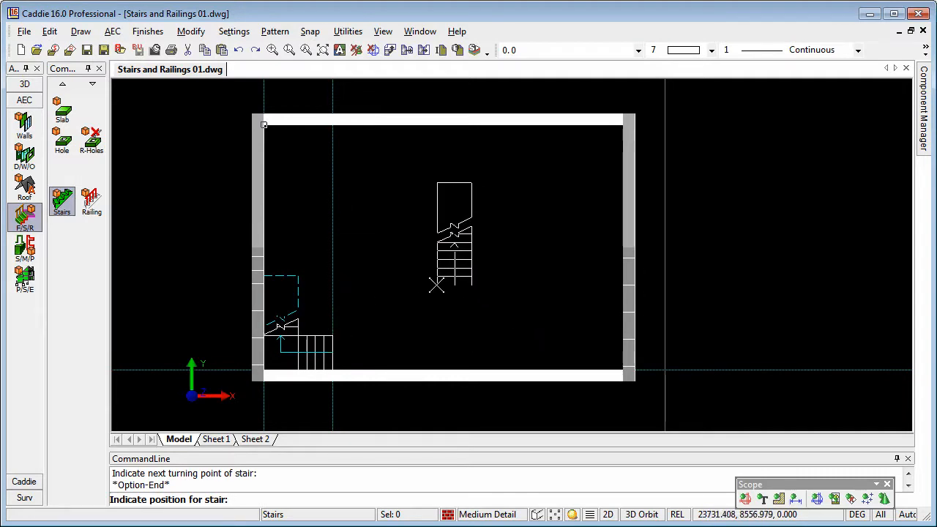
pyautogui.rightClick(444, 293)
pyautogui.click(483, 384)
pyautogui.moveTo(329, 314); pyautogui.dragTo(347, 279, button='middle')
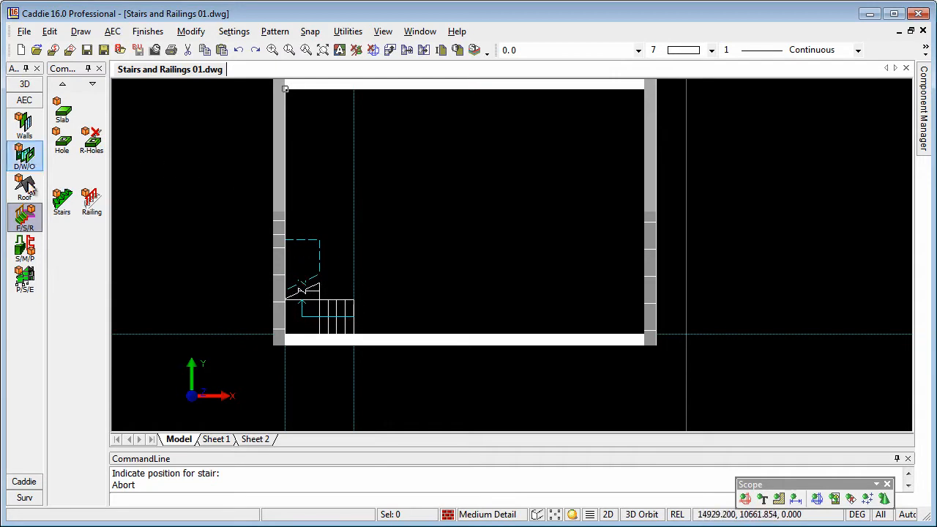
# Set the global cut plane height to 3500, with display ranges of 300000 above and -300 below.
pyautogui.click(37, 289)
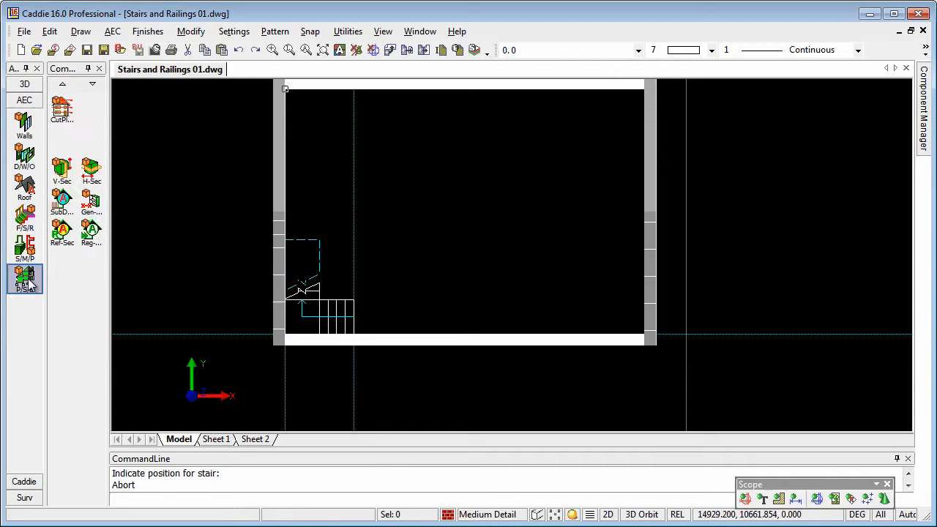
pyautogui.click(62, 116)
pyautogui.click(533, 267)
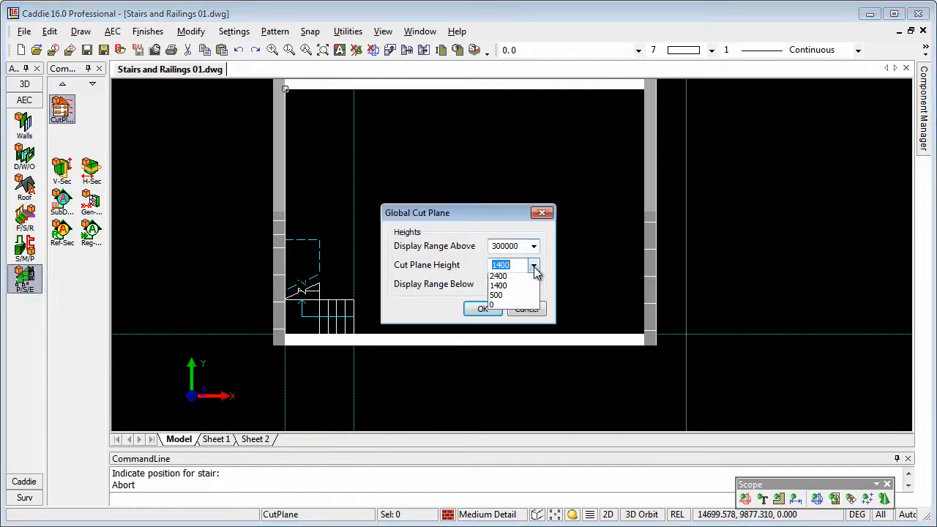
pyautogui.click(500, 308)
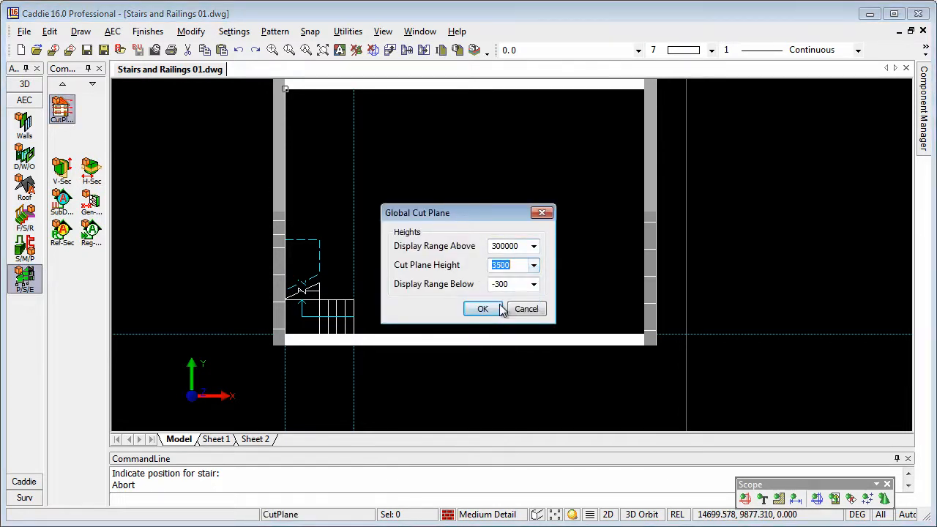
pyautogui.click(481, 309)
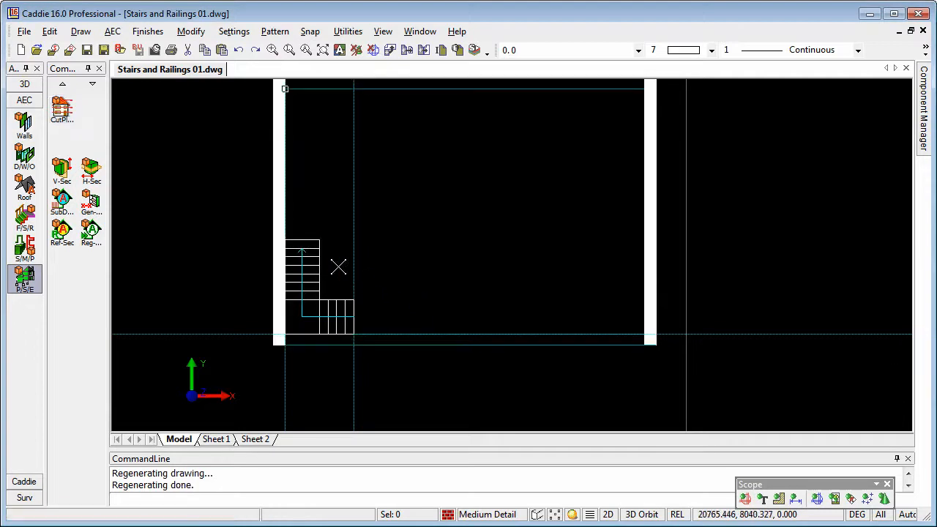
# Place X and Y construction lines at the stair's upper end on the left wall and at the room's upper-right inner corner.
pyautogui.moveTo(457, 261); pyautogui.dragTo(361, 271, button='middle')
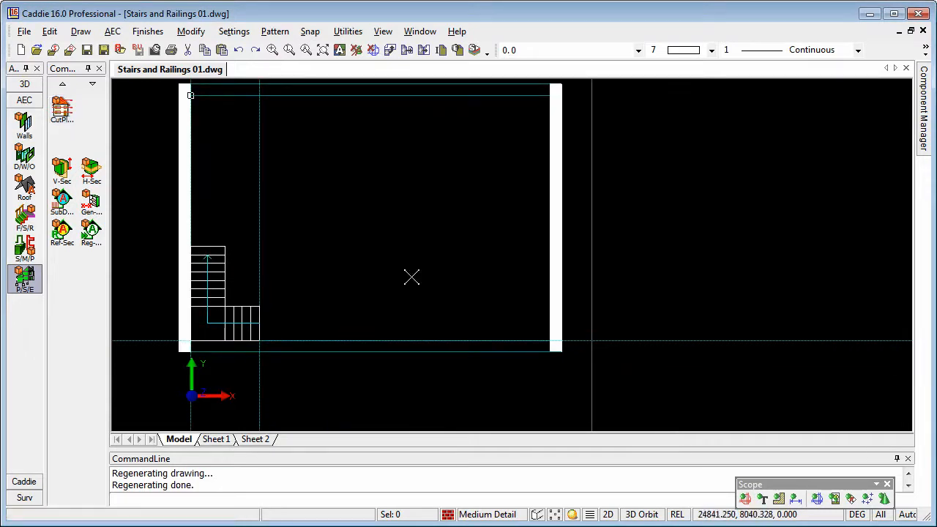
pyautogui.click(24, 482)
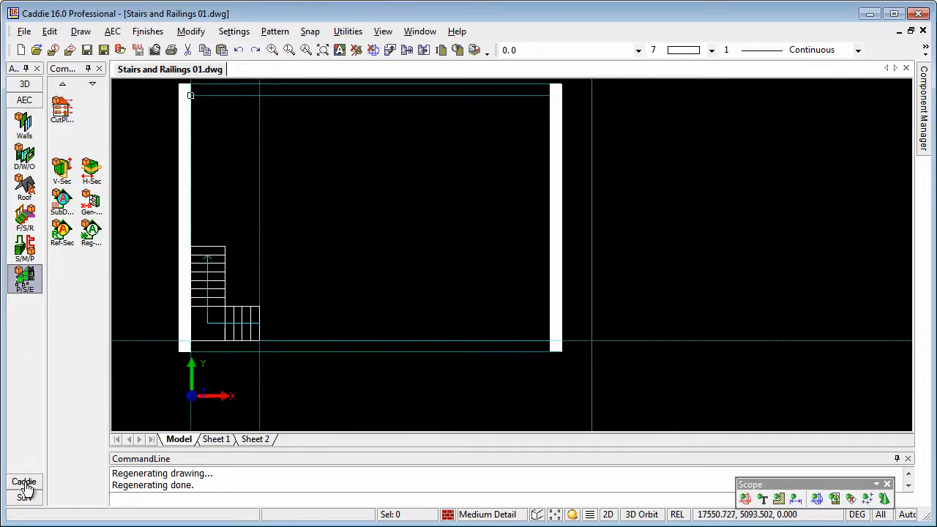
pyautogui.click(24, 202)
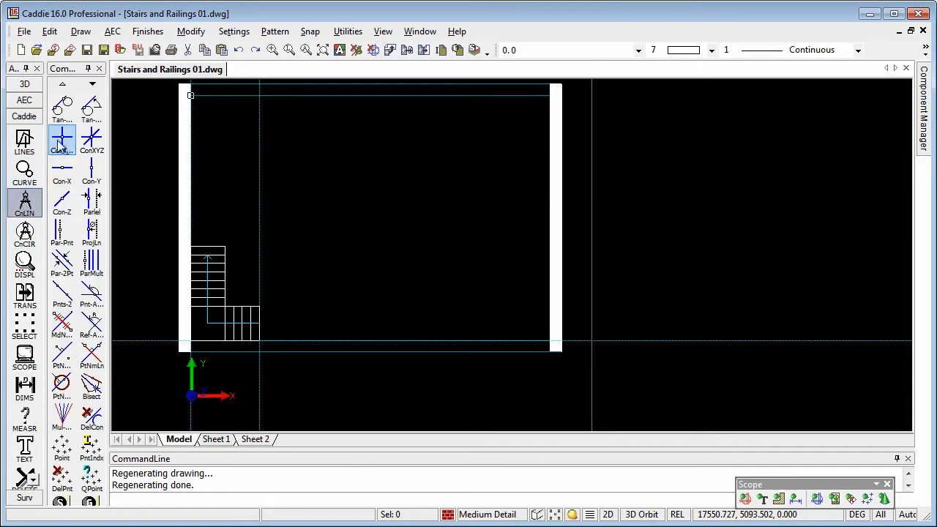
pyautogui.click(63, 141)
pyautogui.click(190, 246)
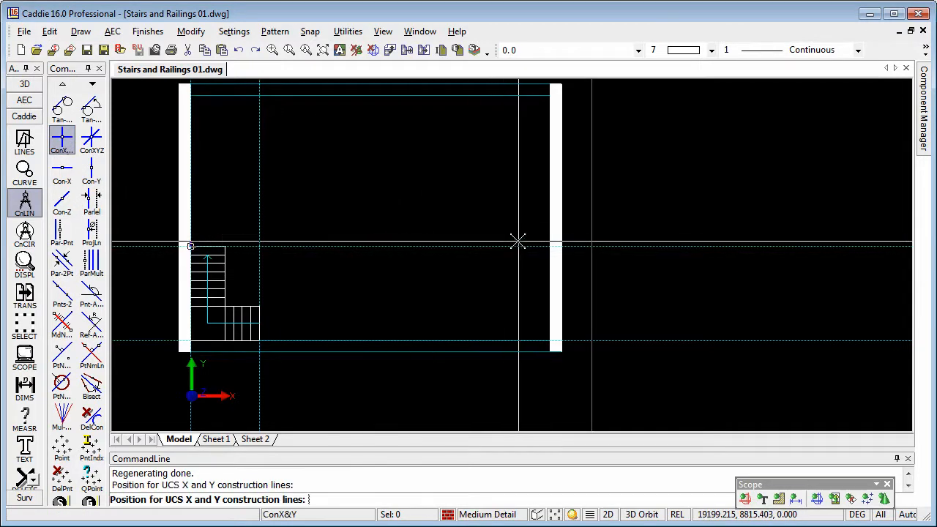
pyautogui.click(550, 96)
pyautogui.moveTo(489, 209); pyautogui.dragTo(508, 254, button='middle')
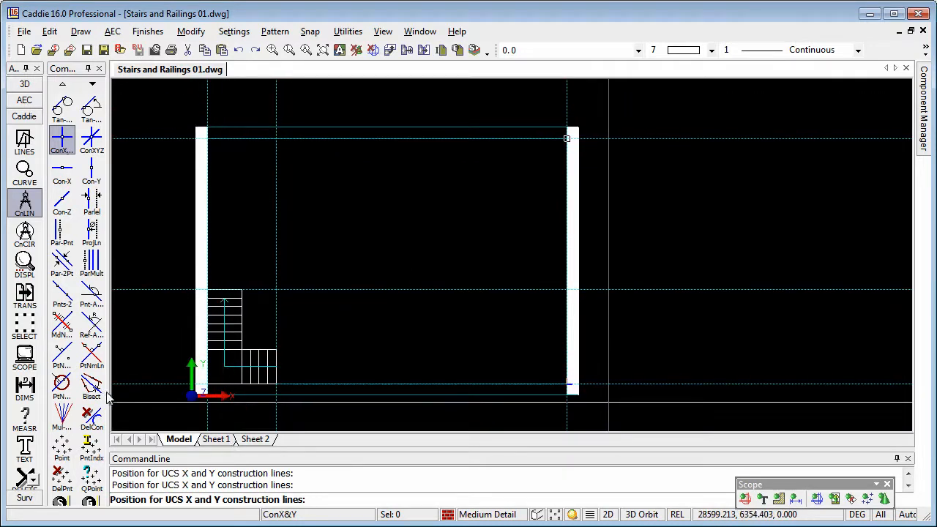
# Set up a Standard slab with no edge style, a Points profile, thickness 225 and height 2375.
pyautogui.click(25, 99)
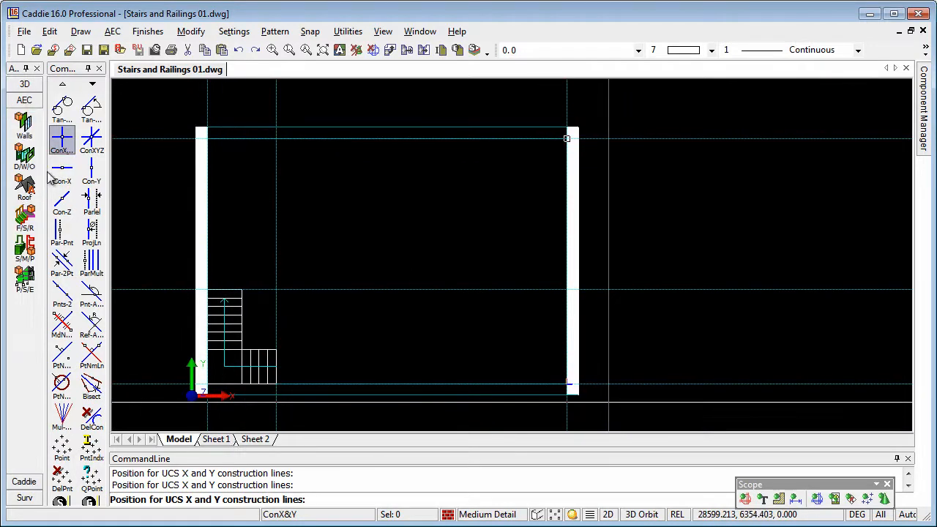
pyautogui.click(25, 220)
pyautogui.click(63, 110)
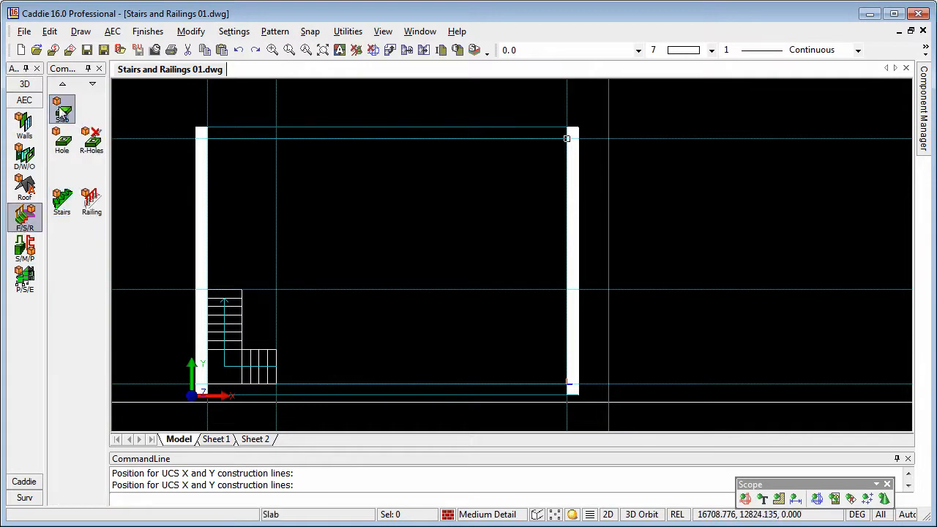
pyautogui.moveTo(418, 317); pyautogui.dragTo(390, 293)
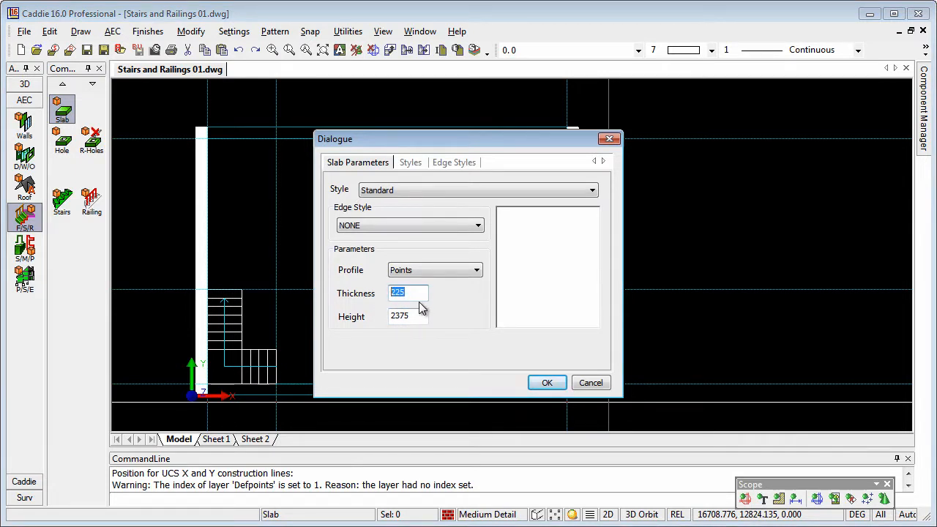
pyautogui.click(547, 383)
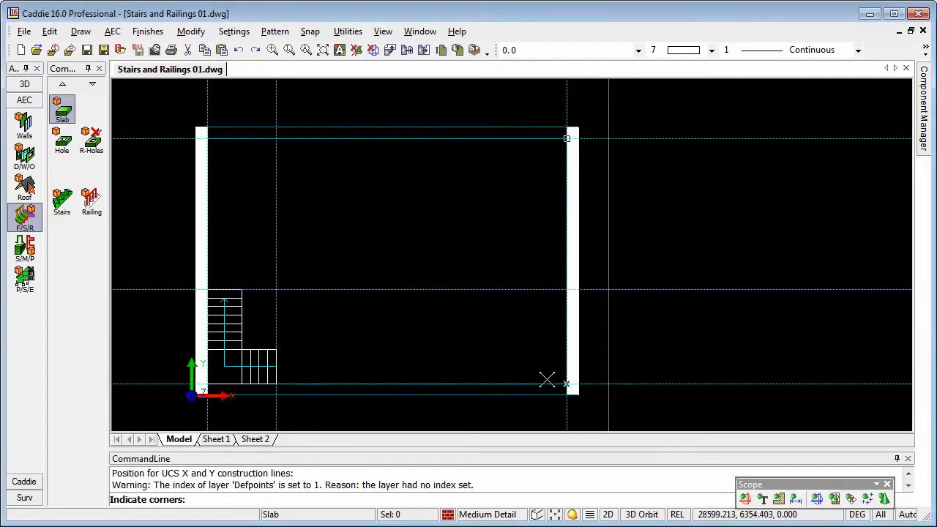
# Outline the slab from the room's upper-left inner corner across to the right wall, down to the stair-end construction line and back to the left wall.
pyautogui.click(224, 144)
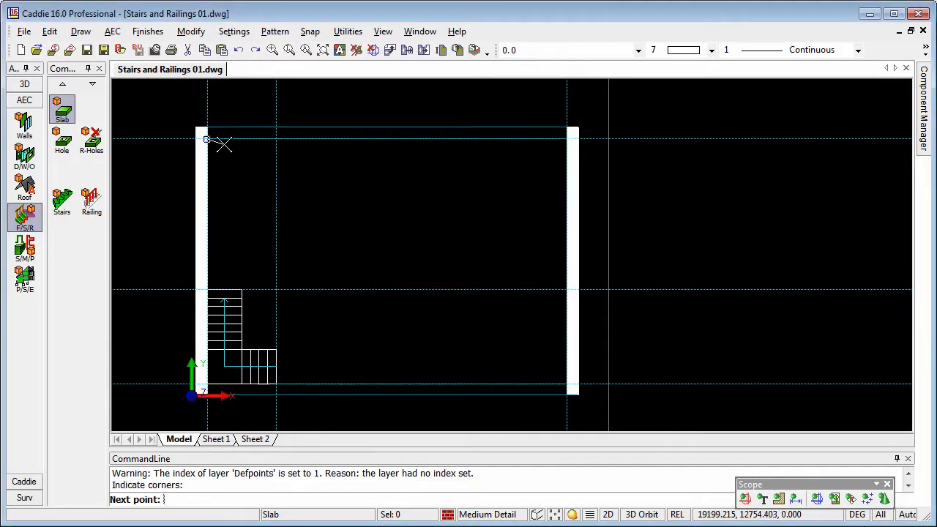
pyautogui.click(565, 139)
pyautogui.click(564, 287)
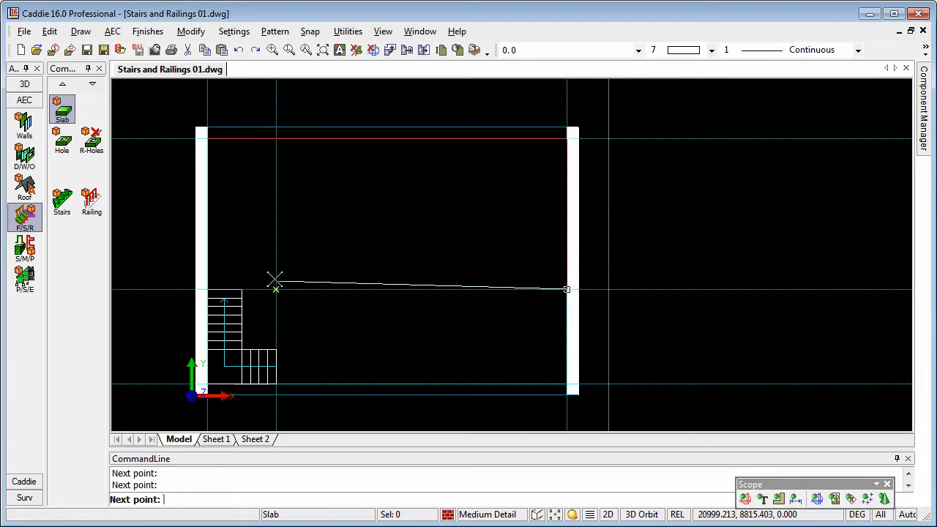
pyautogui.click(205, 280)
pyautogui.rightClick(256, 229)
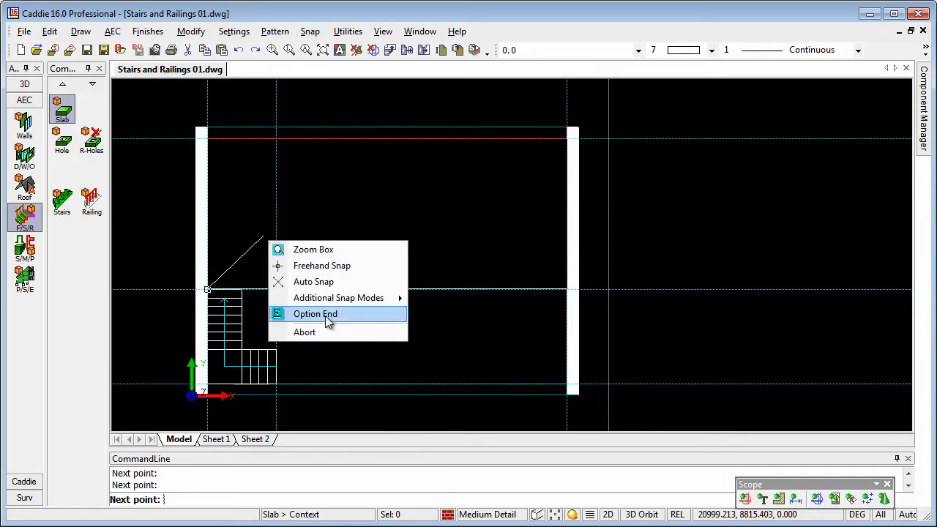
pyautogui.click(324, 314)
pyautogui.moveTo(353, 275); pyautogui.dragTo(356, 249, button='middle')
pyautogui.keyDown('shift'); pyautogui.moveTo(313, 313); pyautogui.dragTo(335, 195, button='middle'); pyautogui.keyUp('shift')
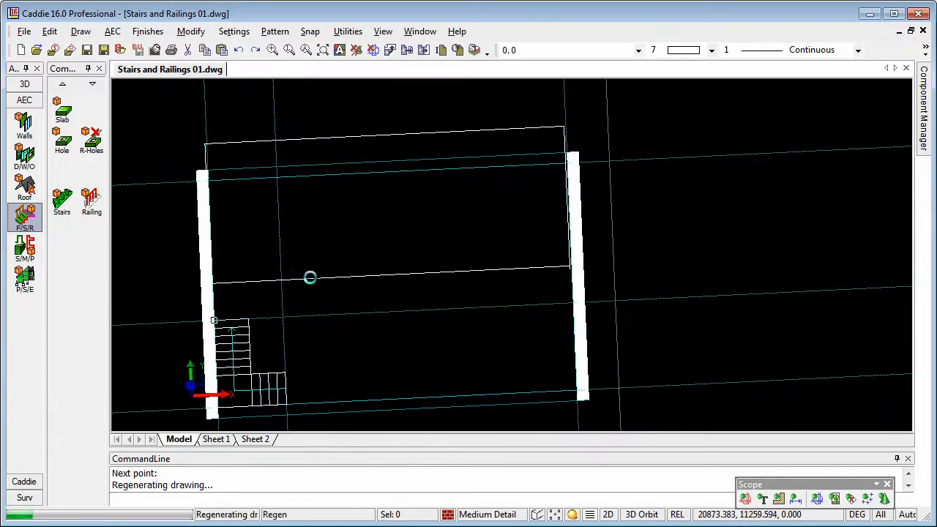
pyautogui.moveTo(324, 285)
pyautogui.keyDown('shift'); pyautogui.mouseDown(button='middle')
pyautogui.moveTo(271, 262)
pyautogui.moveTo(379, 279)
pyautogui.moveTo(330, 261)
pyautogui.mouseUp(button='middle'); pyautogui.keyUp('shift')
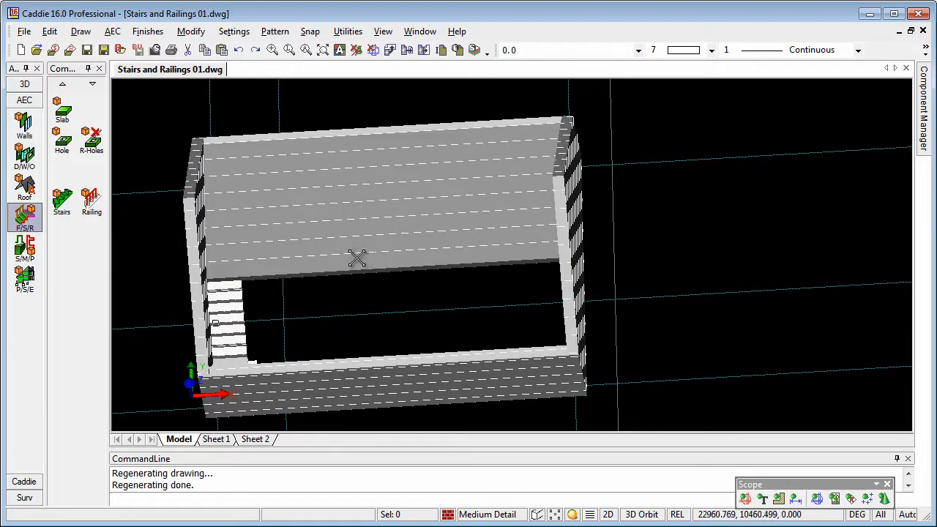
# Return to the top view and add an AEC railing to the new quarter-landing stair.
pyautogui.click(383, 32)
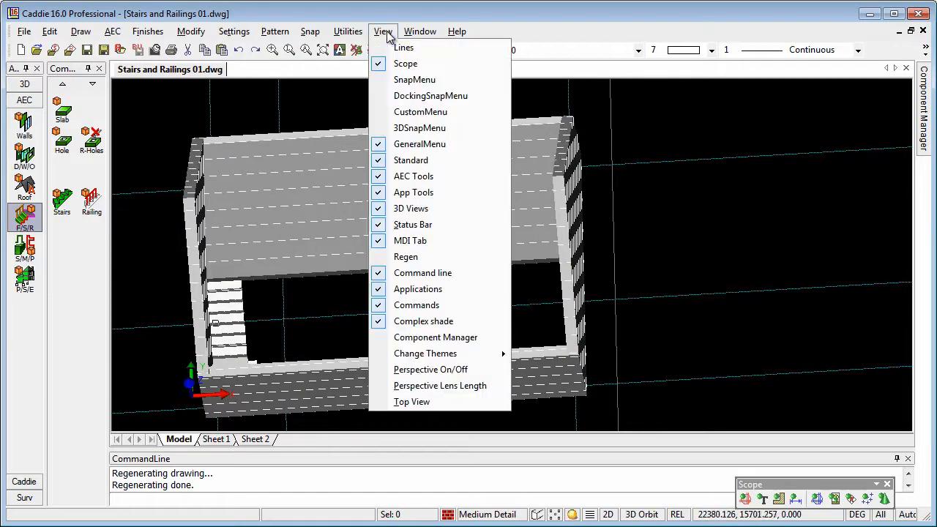
pyautogui.click(412, 402)
pyautogui.moveTo(500, 299); pyautogui.dragTo(303, 283, button='middle')
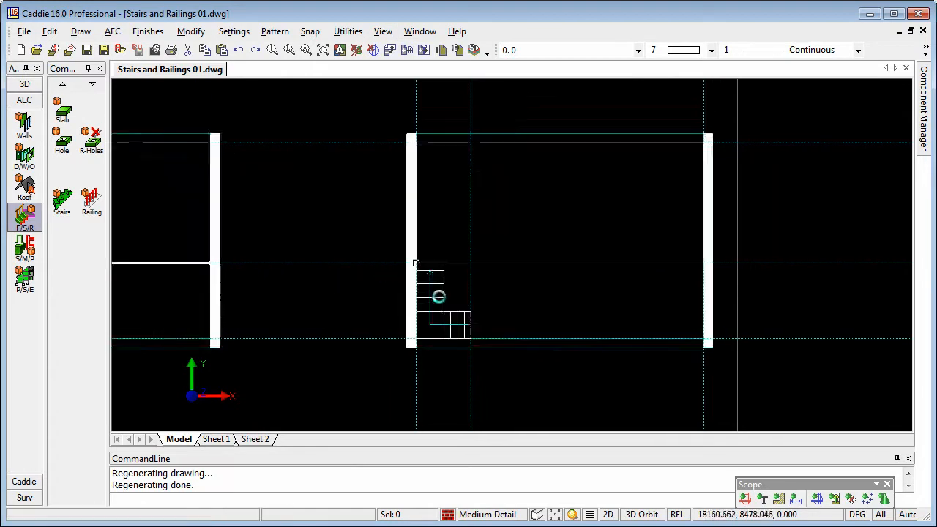
pyautogui.click(440, 287)
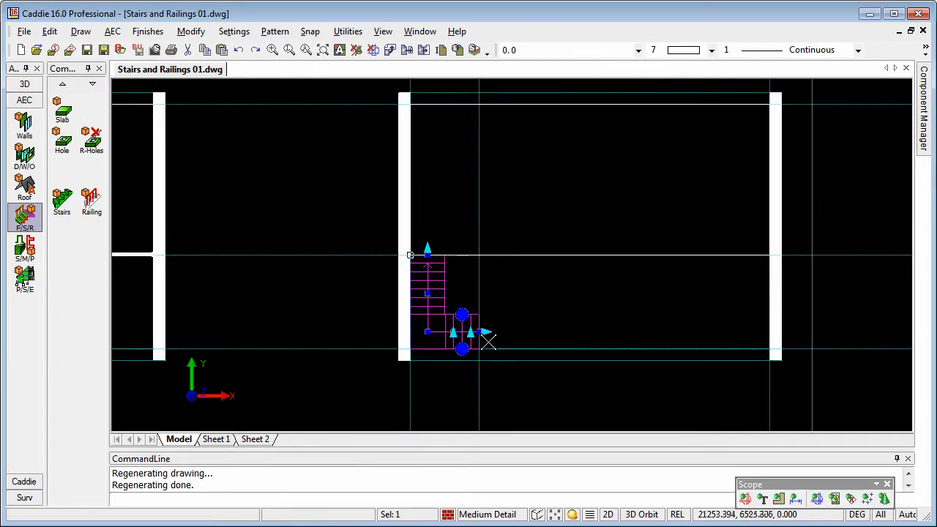
pyautogui.rightClick(530, 288)
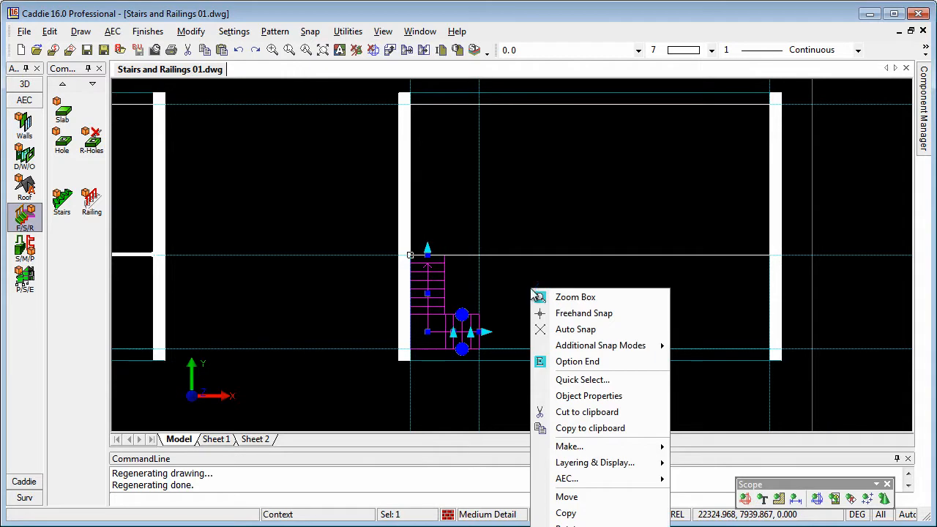
pyautogui.moveTo(607, 480)
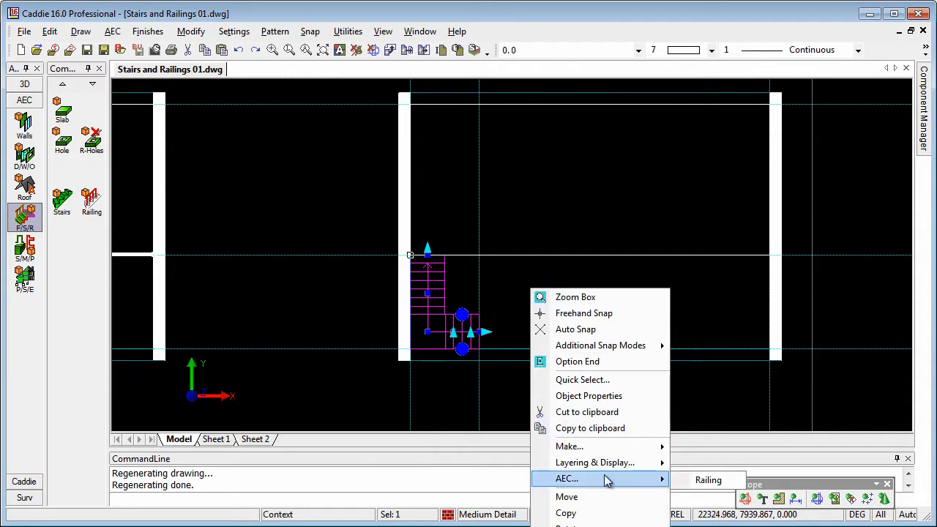
pyautogui.click(708, 480)
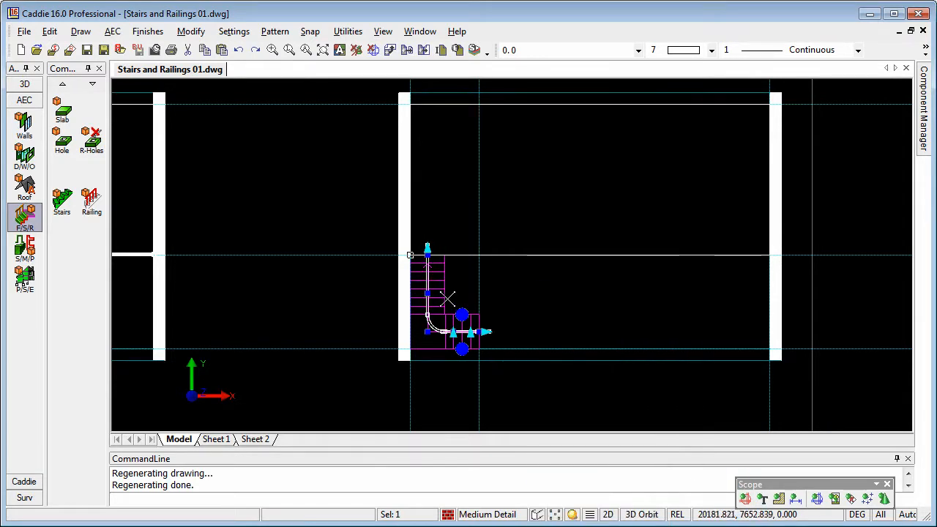
pyautogui.scroll(4, 445, 299)
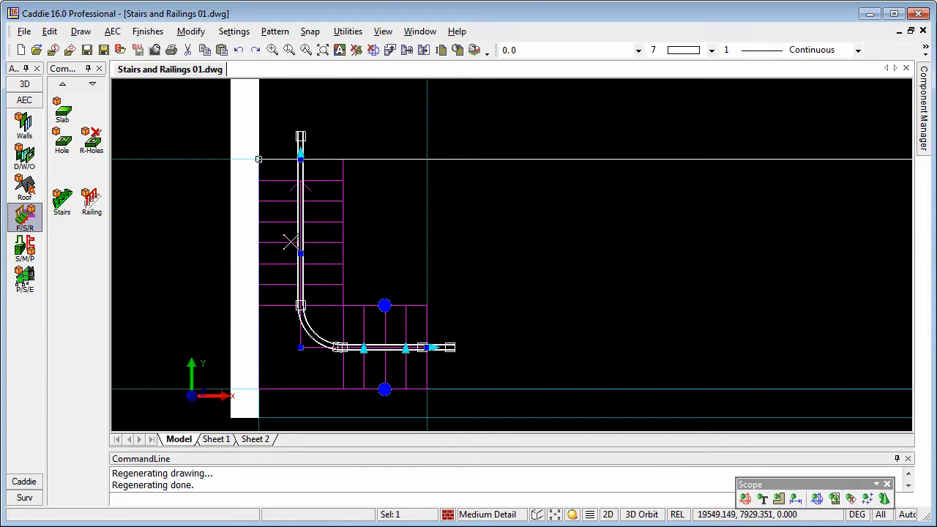
pyautogui.press('Escape')
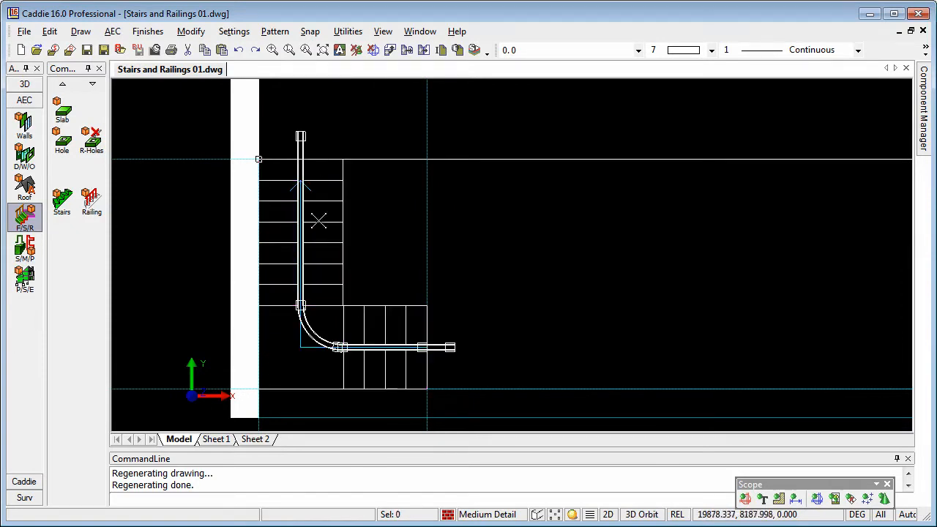
# Anchor the stair railing with Right justification, a side offset of 0 and automatic placement.
pyautogui.click(301, 138)
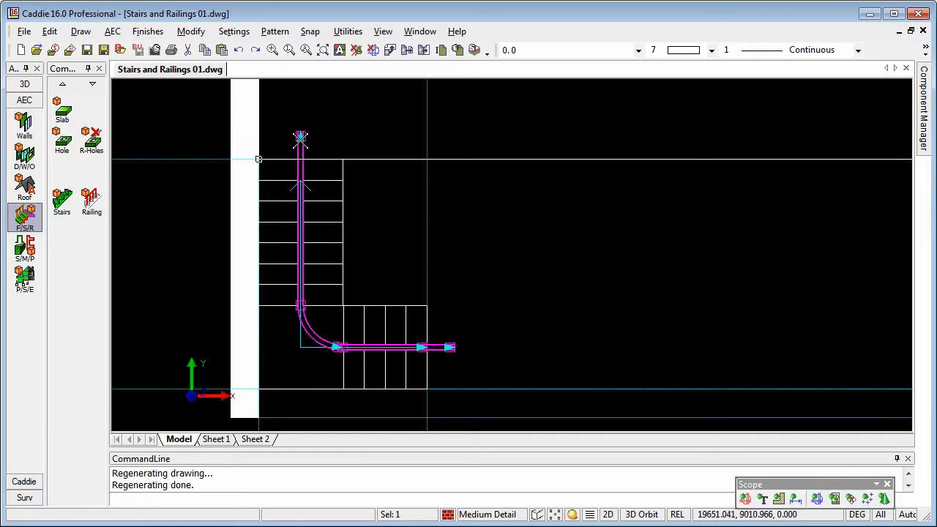
pyautogui.rightClick(306, 155)
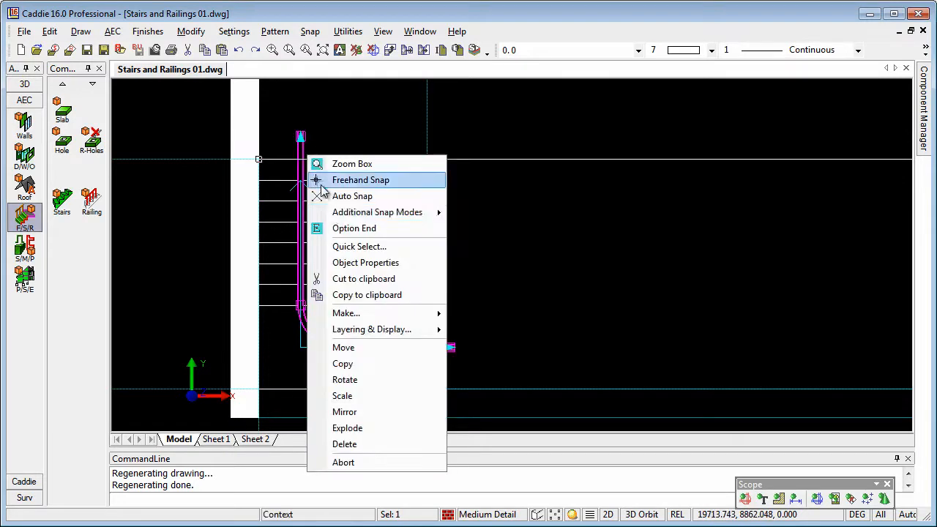
pyautogui.click(373, 265)
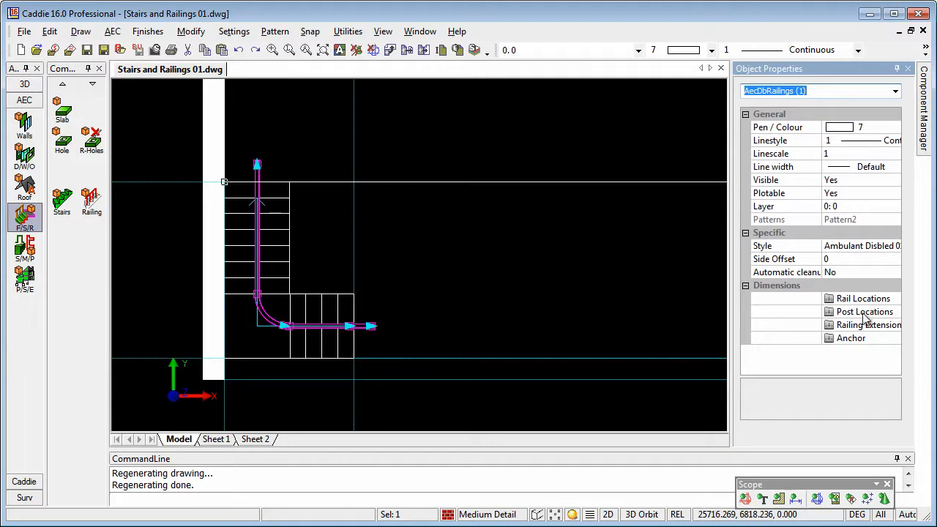
pyautogui.click(830, 340)
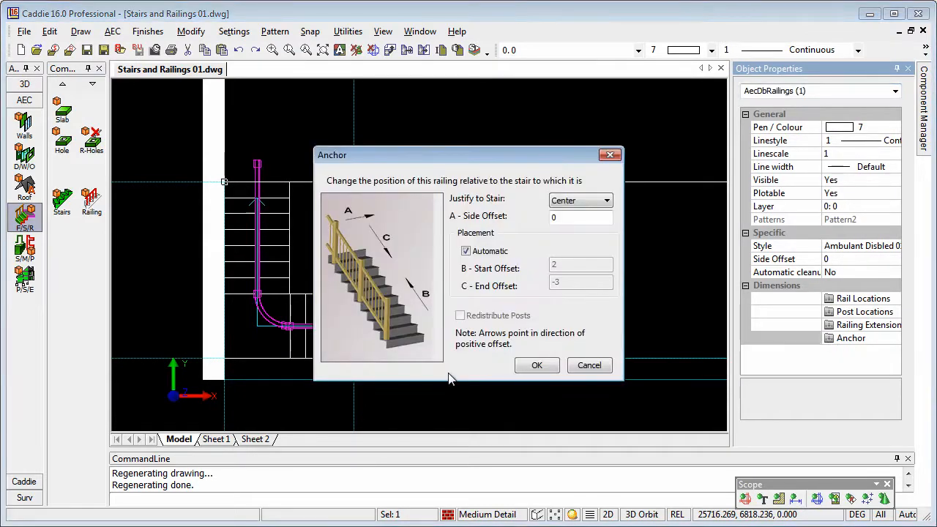
pyautogui.moveTo(467, 160); pyautogui.dragTo(512, 133)
pyautogui.click(639, 176)
pyautogui.click(619, 206)
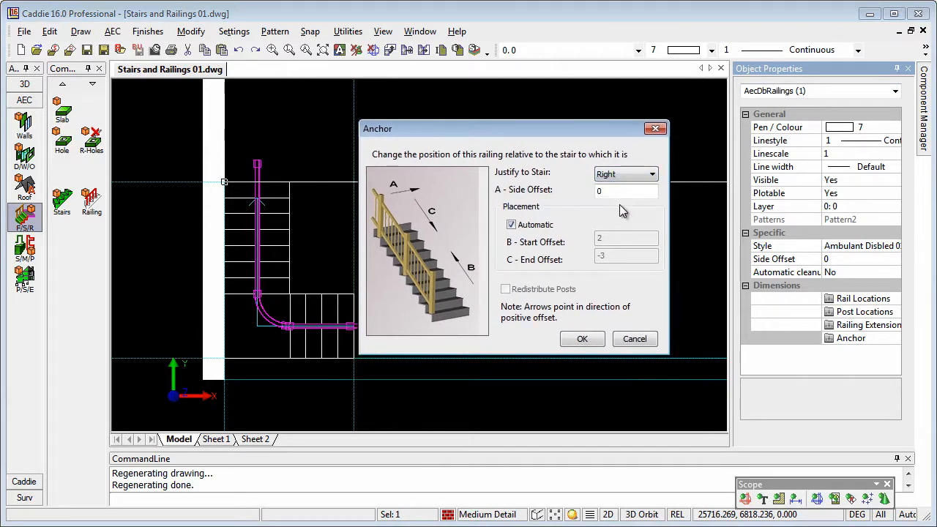
pyautogui.click(582, 341)
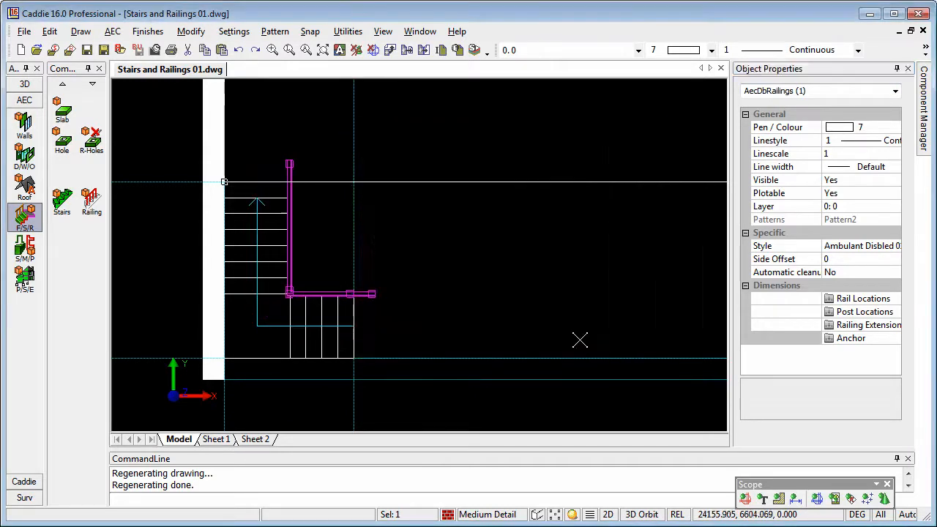
# Set the stair railing's style to Residential Sq.
pyautogui.moveTo(413, 304)
pyautogui.mouseDown(button='middle')
pyautogui.moveTo(430, 286)
pyautogui.moveTo(418, 308)
pyautogui.mouseUp(button='middle')
pyautogui.click(876, 248)
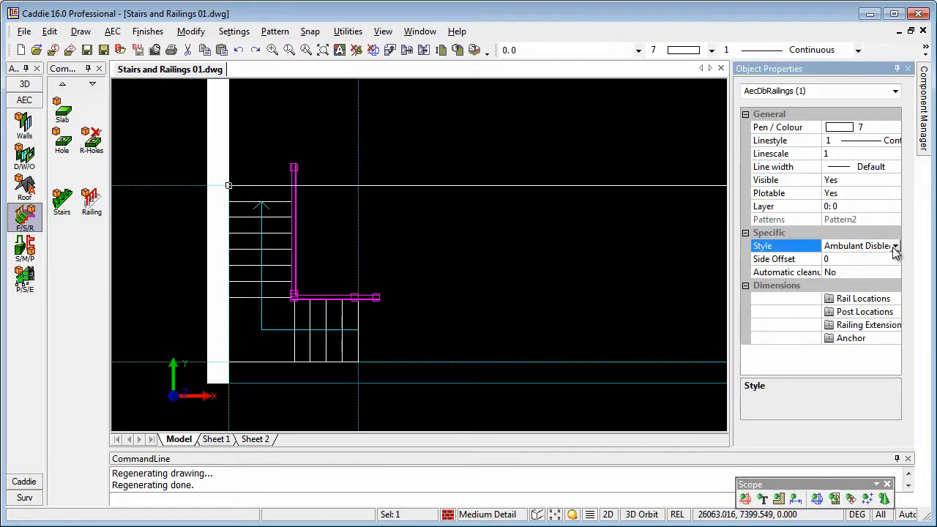
pyautogui.click(897, 247)
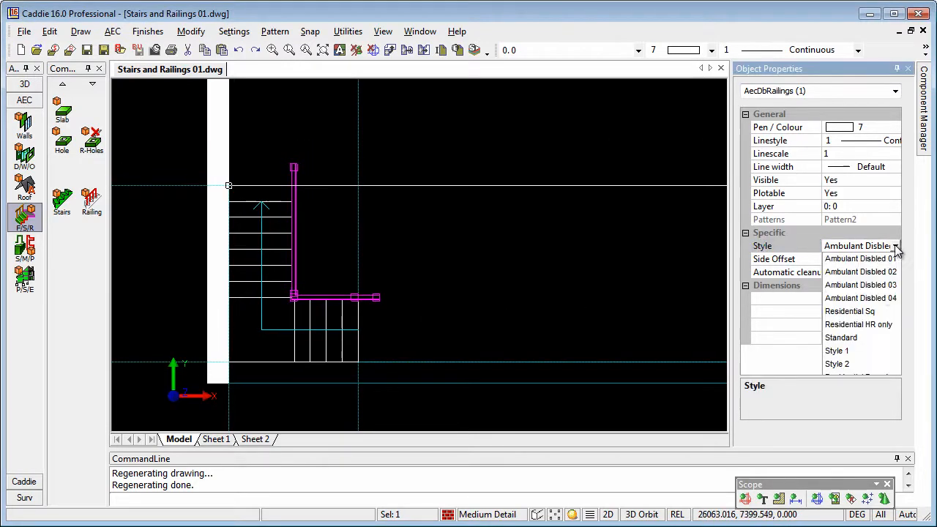
pyautogui.click(851, 312)
pyautogui.moveTo(462, 278); pyautogui.dragTo(427, 283, button='middle')
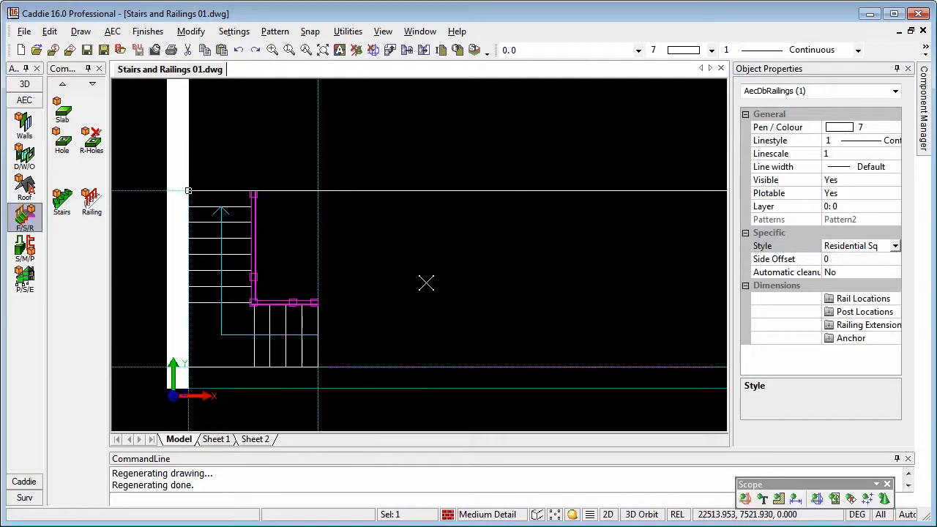
pyautogui.scroll(2, 315, 270)
pyautogui.moveTo(319, 270); pyautogui.dragTo(418, 278, button='middle')
pyautogui.press('Escape')
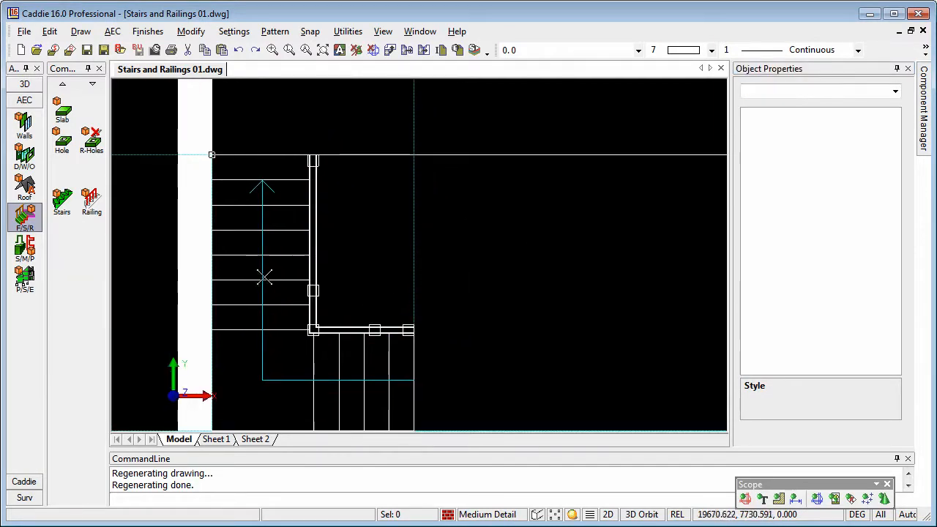
# Move the railing's intermediate post on the upper flight to the corner post, and the lower flight's intermediate post to the end post.
pyautogui.scroll(2, 335, 278)
pyautogui.click(302, 292)
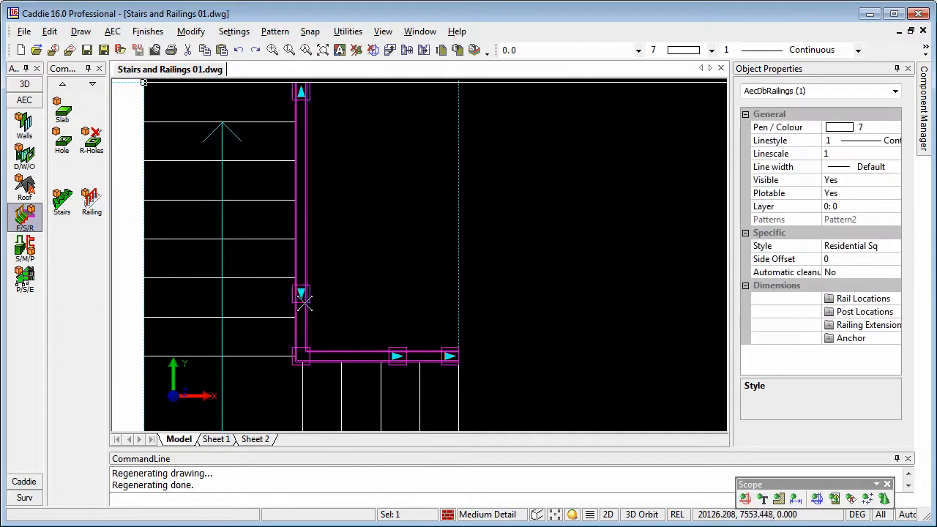
pyautogui.moveTo(408, 287); pyautogui.dragTo(356, 280, button='middle')
pyautogui.scroll(-1, 361, 274)
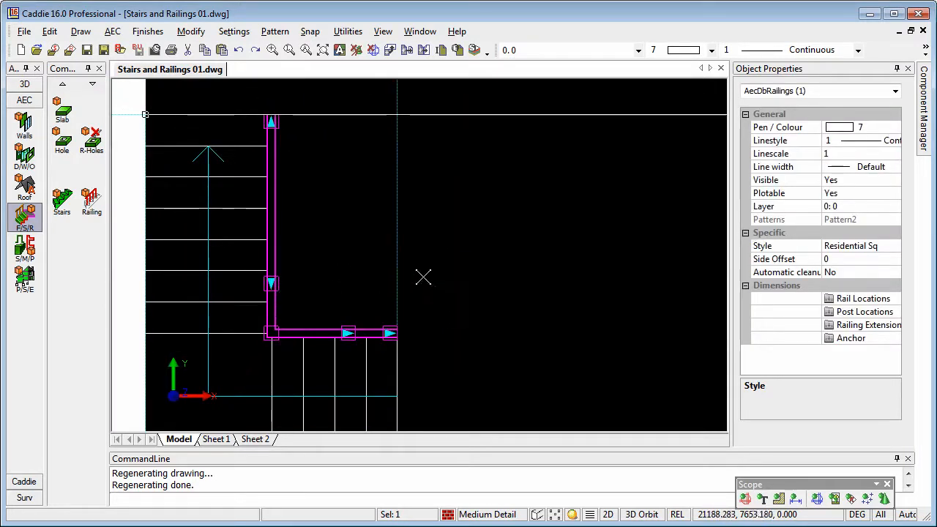
pyautogui.moveTo(423, 277); pyautogui.dragTo(427, 262, button='middle')
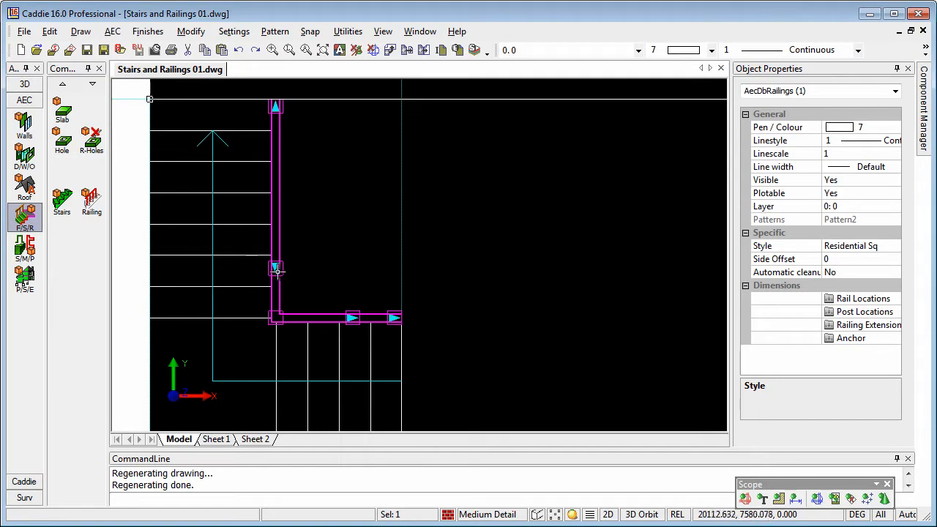
pyautogui.click(275, 269)
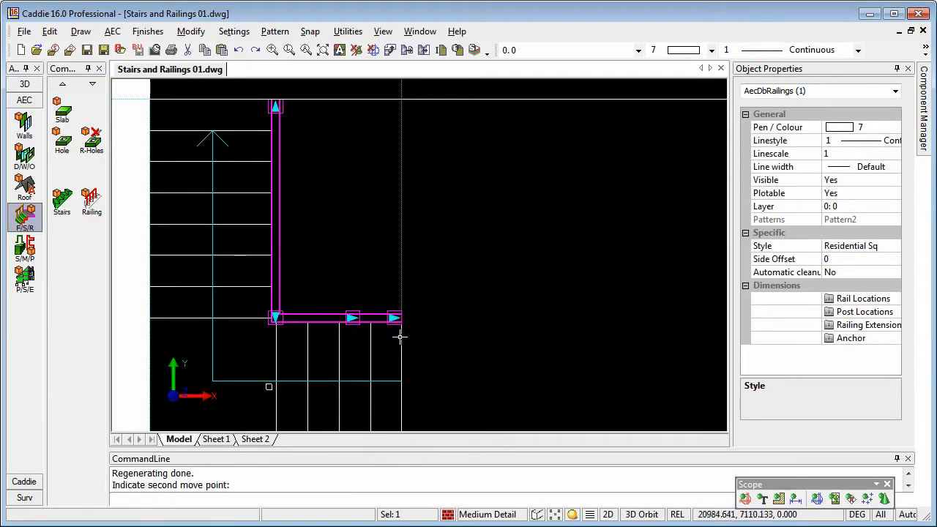
pyautogui.click(353, 319)
pyautogui.click(462, 321)
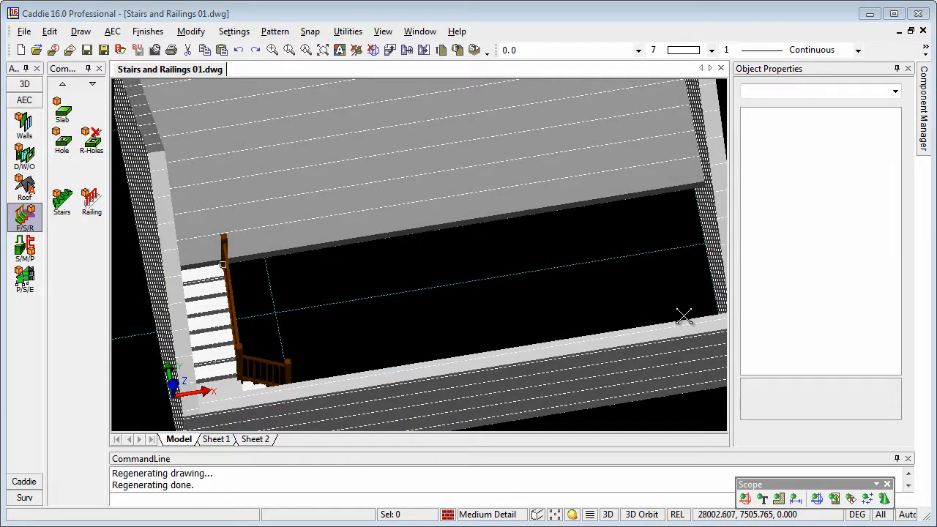
# Offset the UCS by 2600 to the slab's top surface, picking the slab's front corner at the right wall.
pyautogui.moveTo(561, 218); pyautogui.dragTo(533, 245, button='middle')
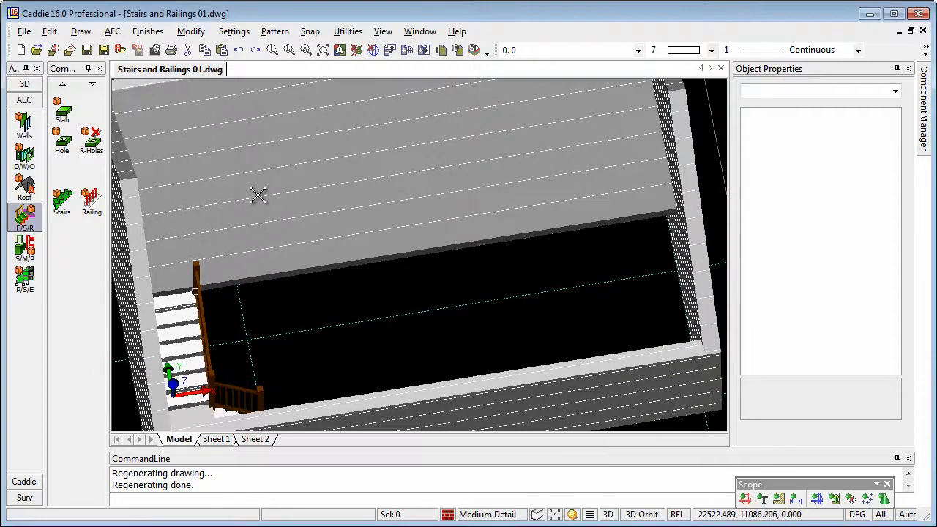
pyautogui.click(25, 84)
pyautogui.click(24, 143)
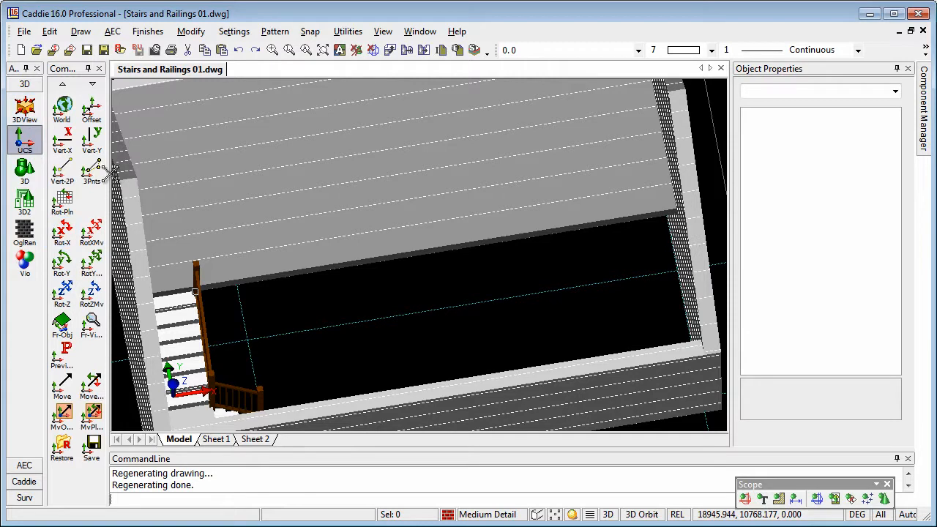
pyautogui.click(91, 114)
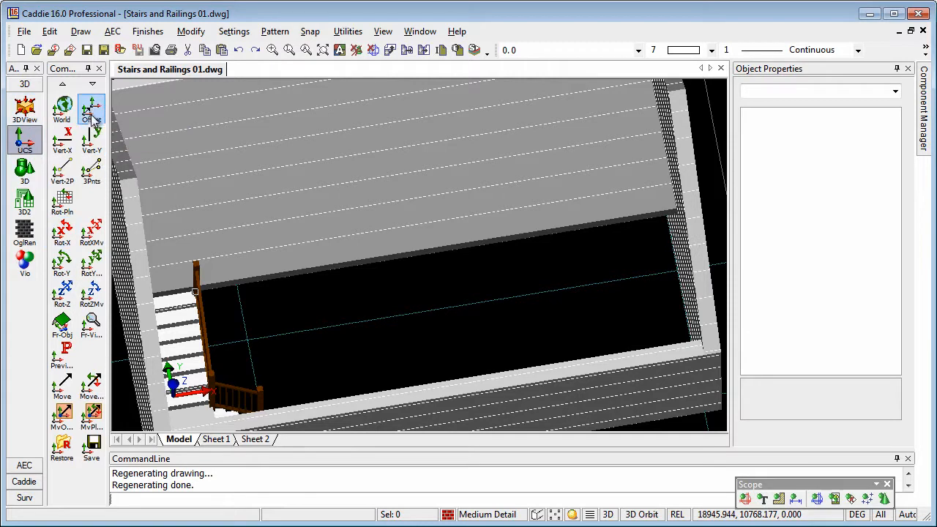
pyautogui.click(90, 109)
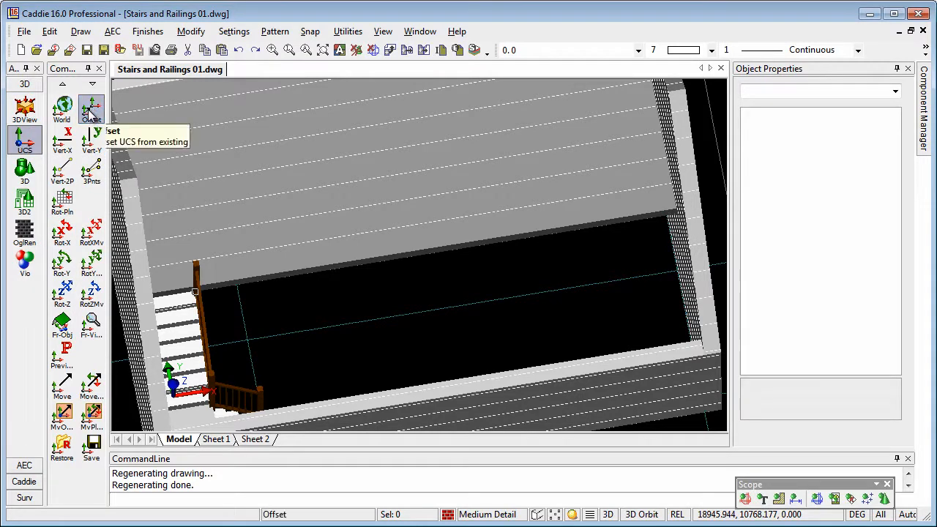
pyautogui.click(551, 258)
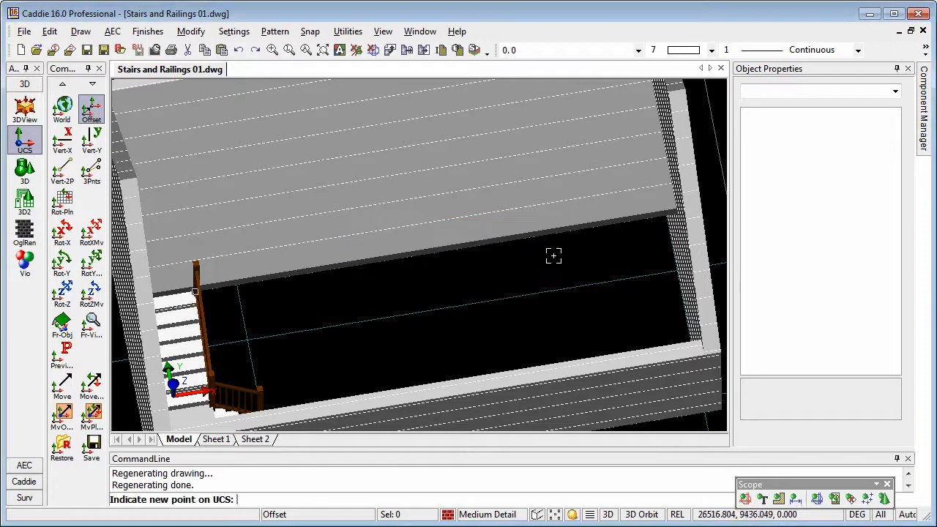
pyautogui.click(665, 204)
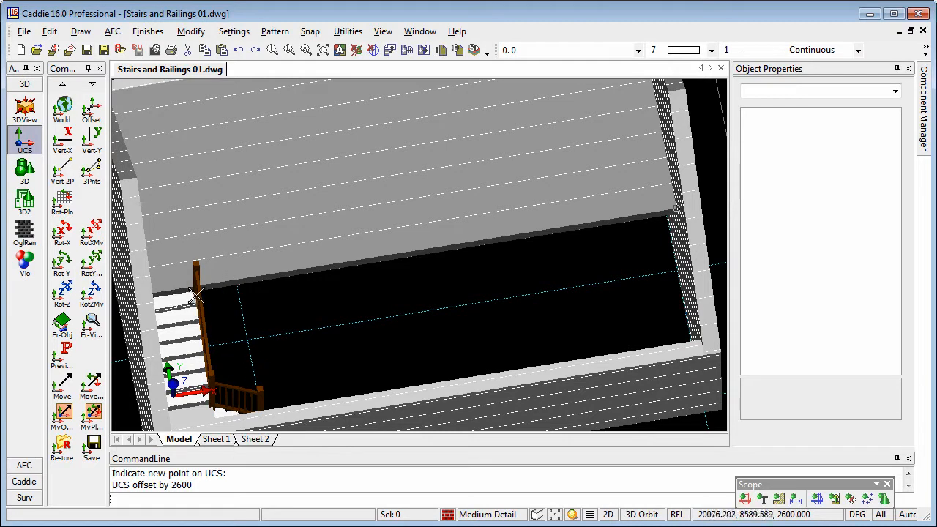
# In top view, add a construction line midway between the two front corners of the stair railing's upper end post.
pyautogui.click(384, 31)
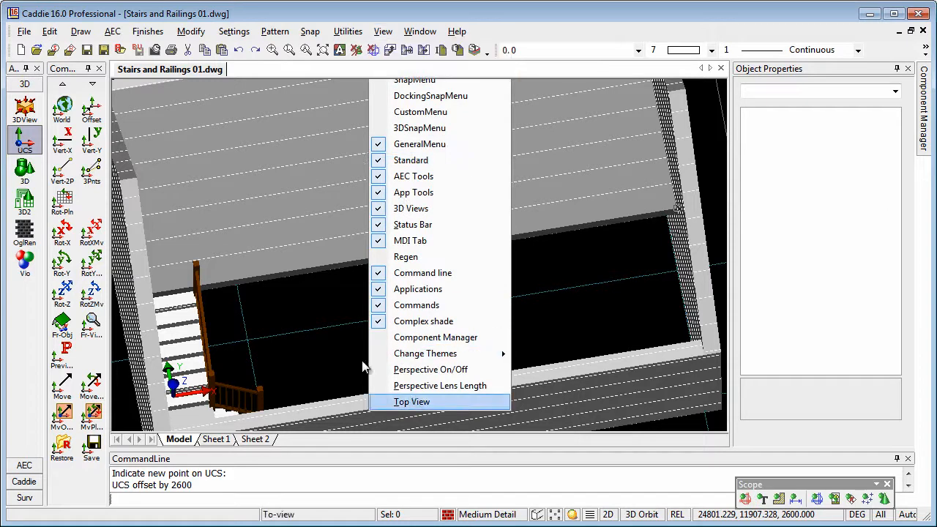
pyautogui.click(412, 401)
pyautogui.moveTo(586, 264); pyautogui.dragTo(460, 305, button='middle')
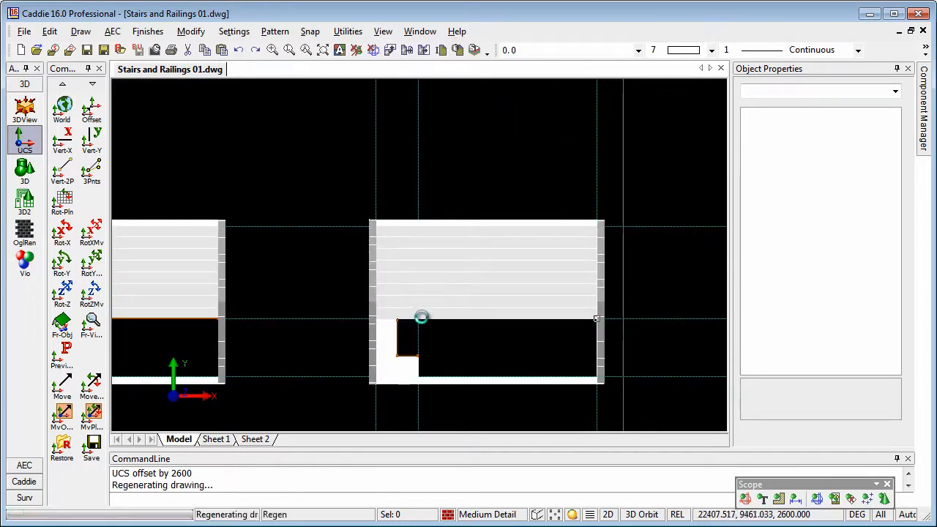
pyautogui.scroll(9, 404, 319)
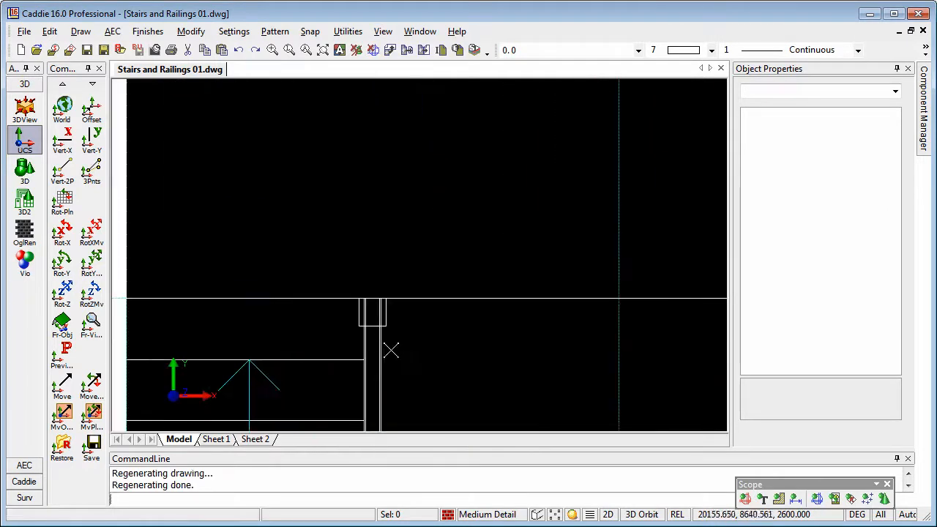
pyautogui.moveTo(393, 340); pyautogui.dragTo(345, 225, button='middle')
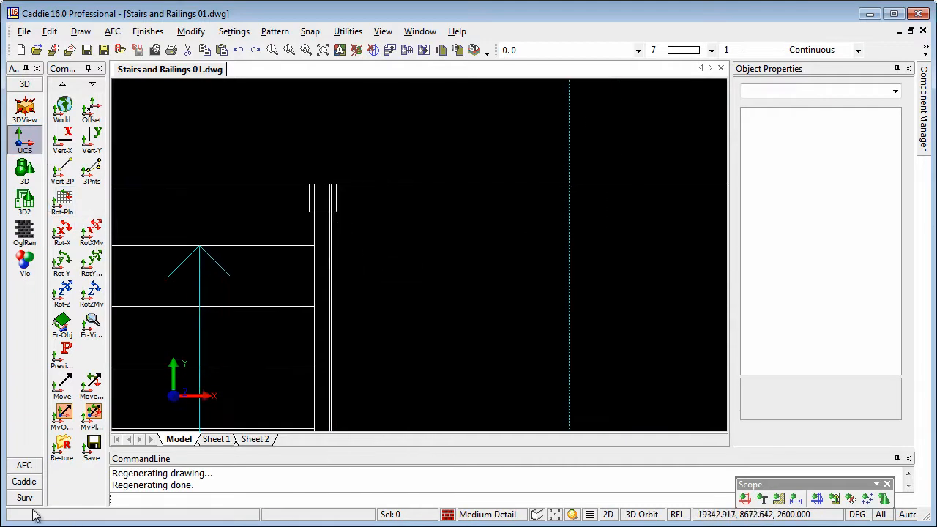
pyautogui.click(28, 483)
pyautogui.click(24, 203)
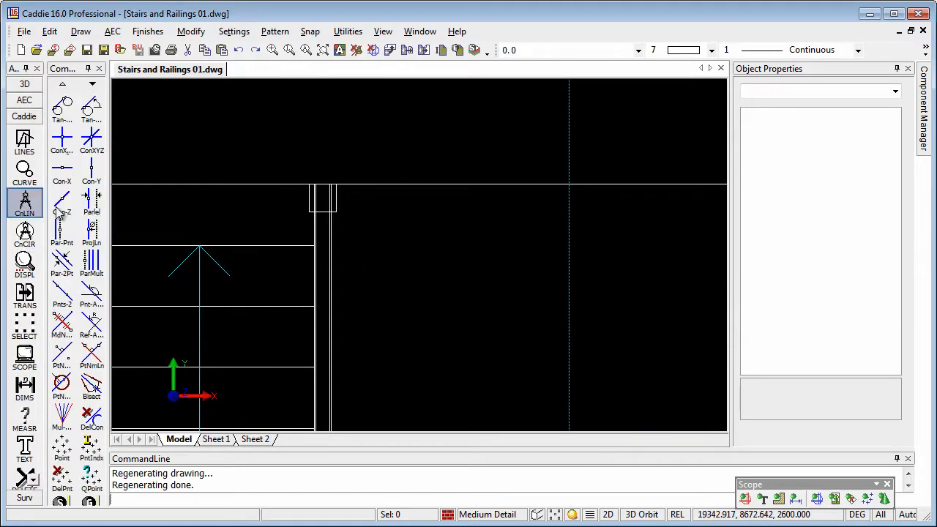
pyautogui.click(59, 364)
pyautogui.click(315, 212)
pyautogui.click(337, 211)
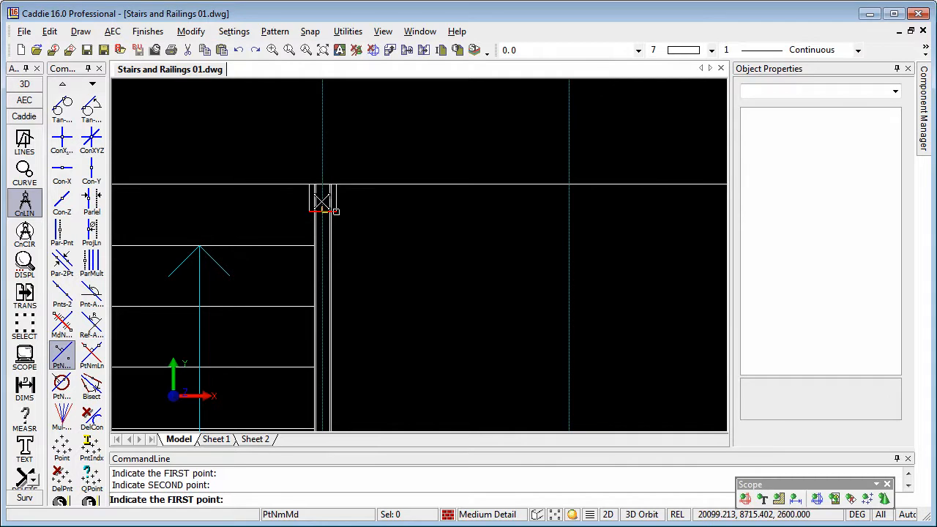
# Draw a polyline along the slab's front edge from the right wall to the construction line at the stair railing's upper post.
pyautogui.scroll(-5, 322, 201)
pyautogui.moveTo(353, 228); pyautogui.dragTo(218, 271, button='middle')
pyautogui.scroll(-1, 240, 257)
pyautogui.scroll(-1, 268, 254)
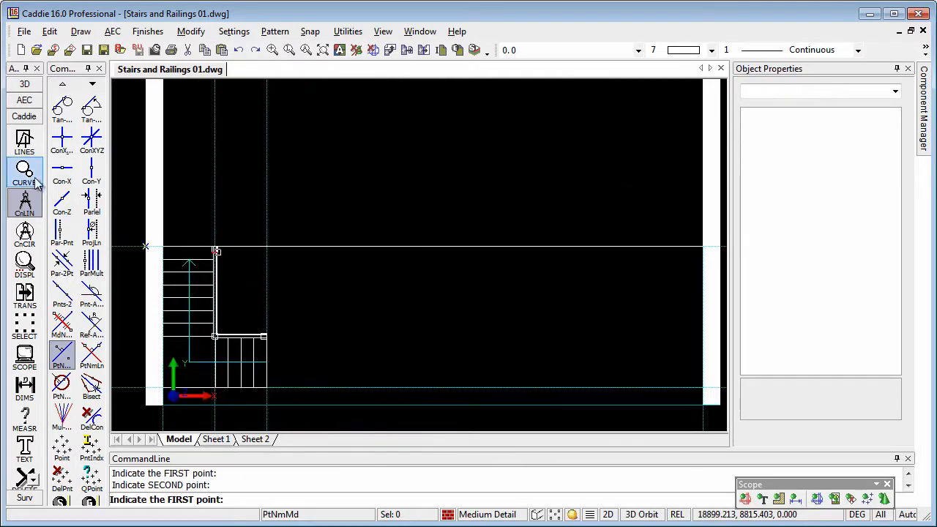
pyautogui.click(24, 140)
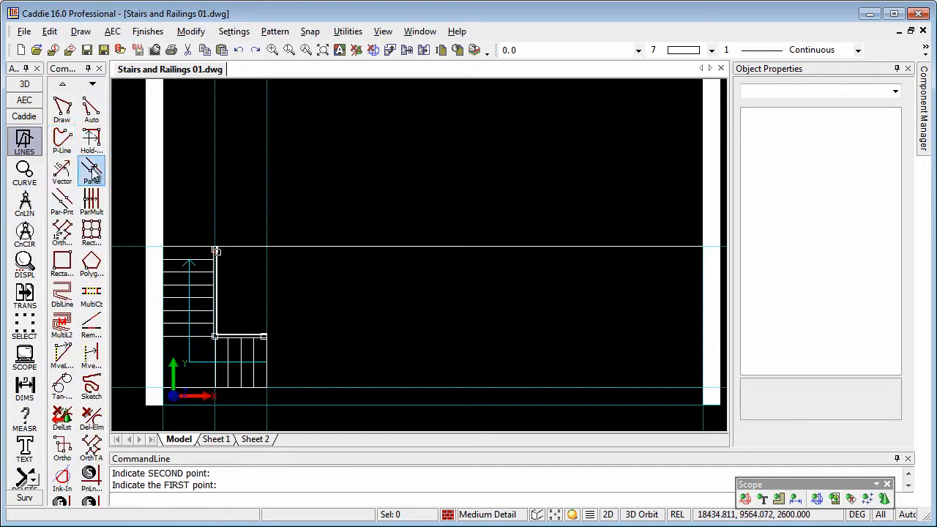
pyautogui.click(63, 143)
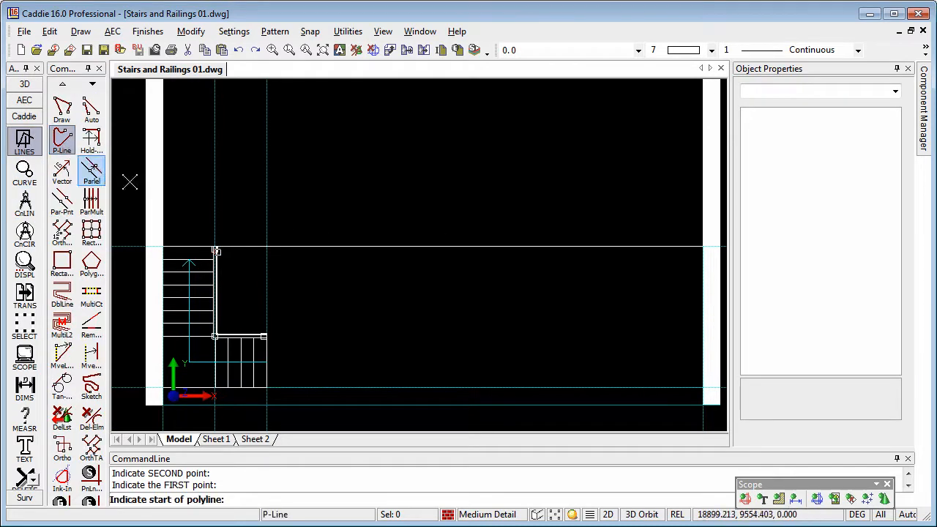
pyautogui.click(692, 242)
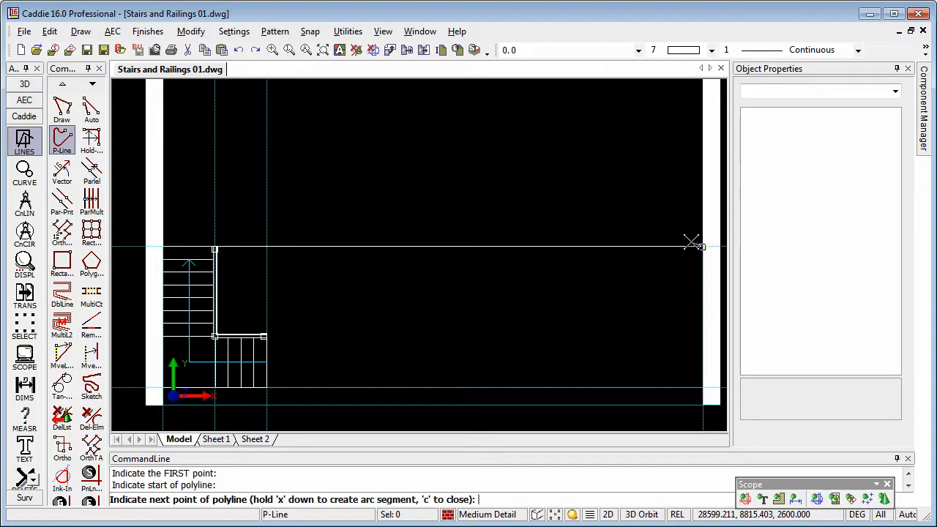
pyautogui.scroll(3, 210, 245)
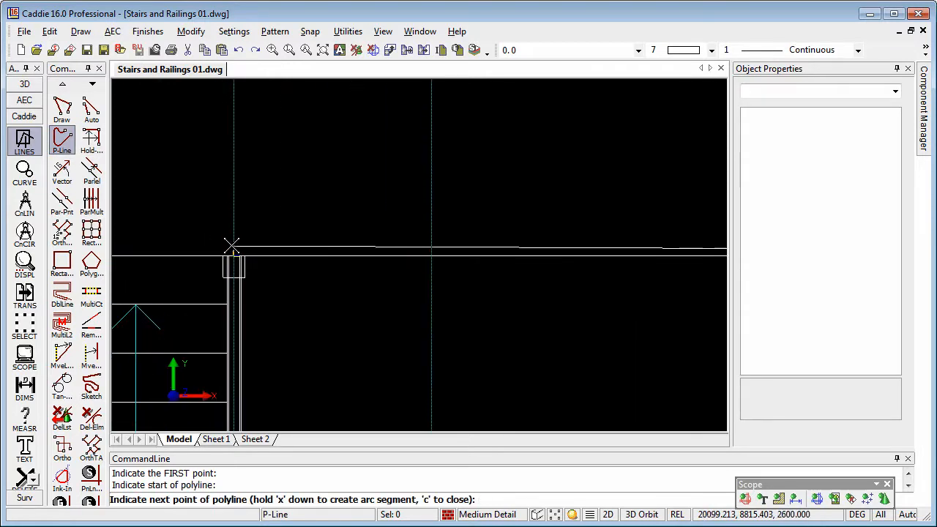
pyautogui.click(231, 246)
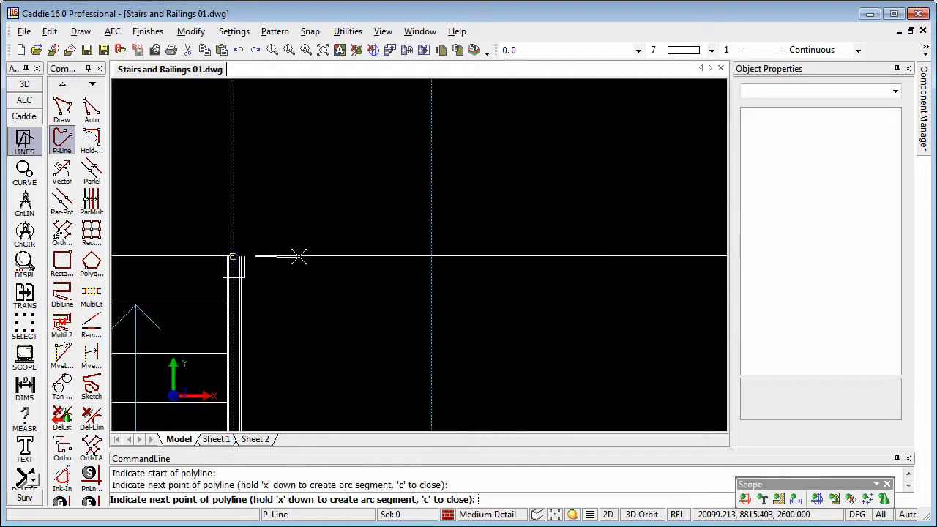
pyautogui.press('Escape')
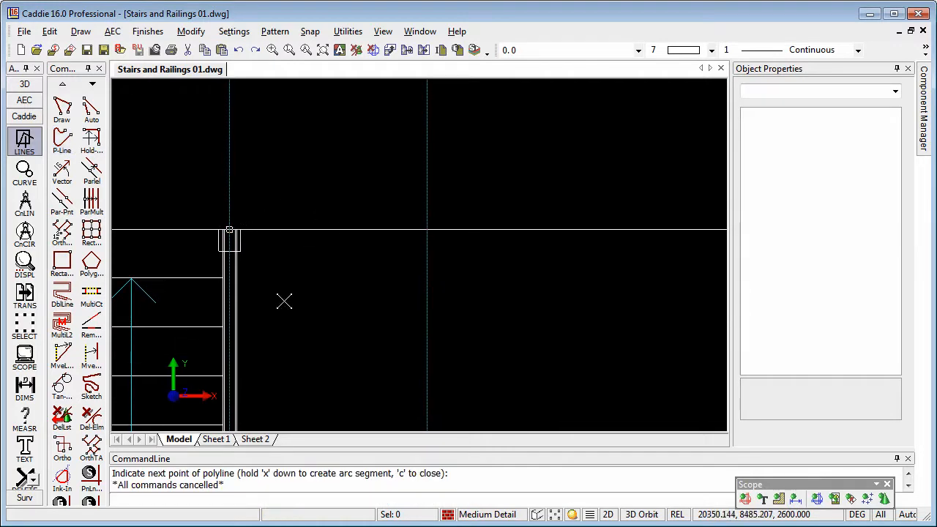
# Create a railing from the polyline along the slab's front edge.
pyautogui.keyDown('shift'); pyautogui.moveTo(425, 310); pyautogui.dragTo(411, 286, button='middle'); pyautogui.keyUp('shift')
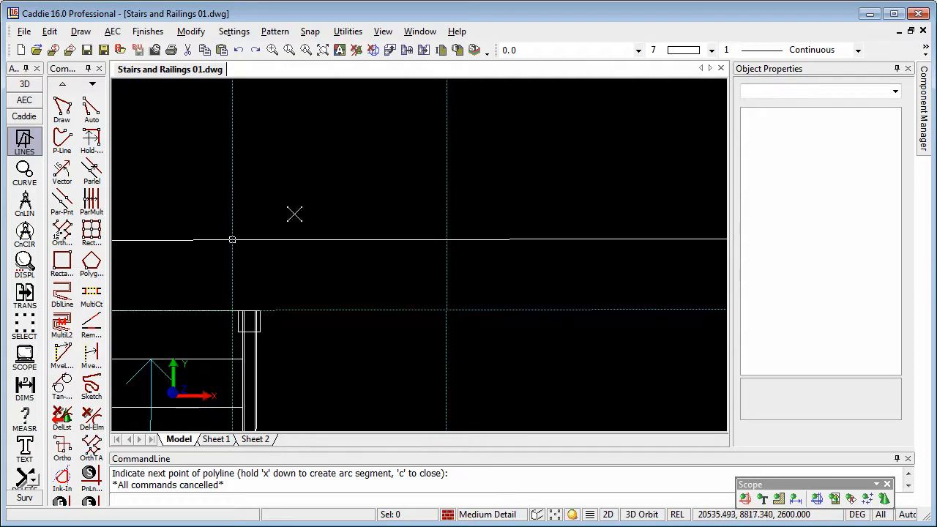
pyautogui.click(24, 99)
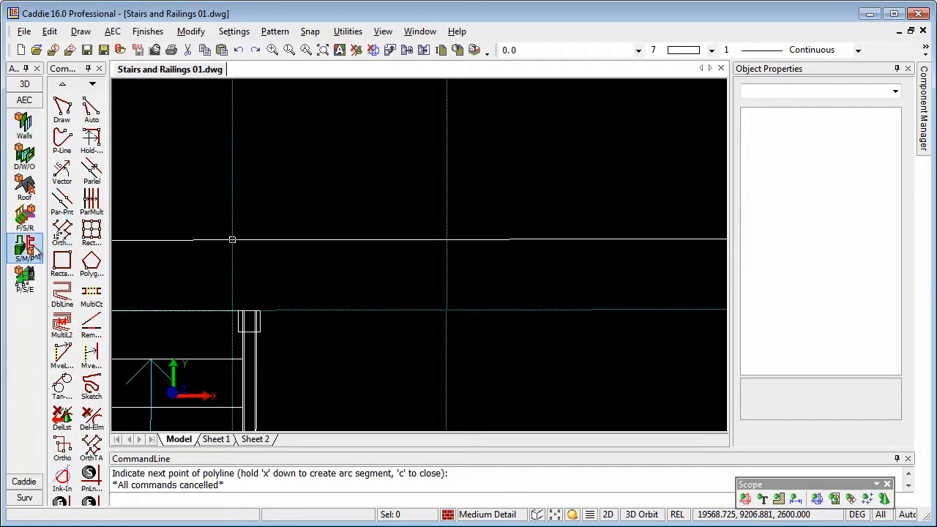
pyautogui.click(24, 218)
pyautogui.click(88, 218)
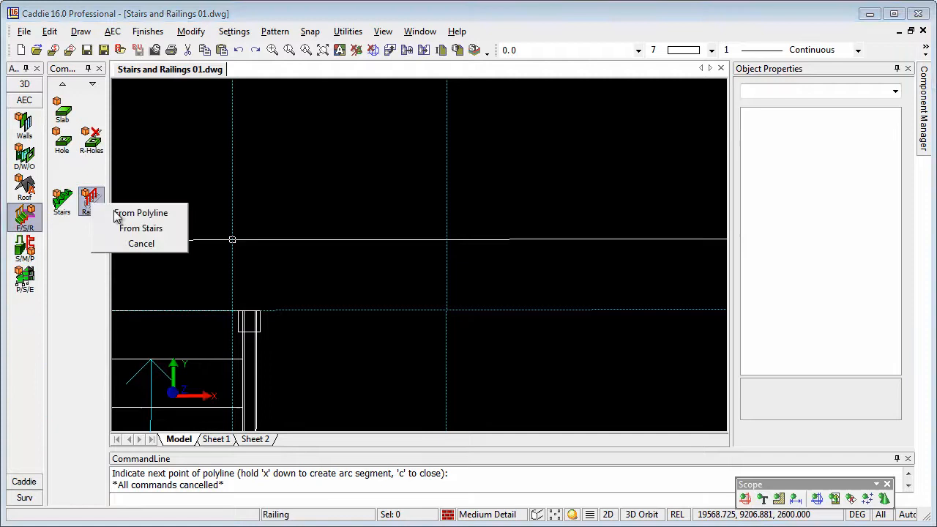
pyautogui.click(157, 213)
pyautogui.click(322, 240)
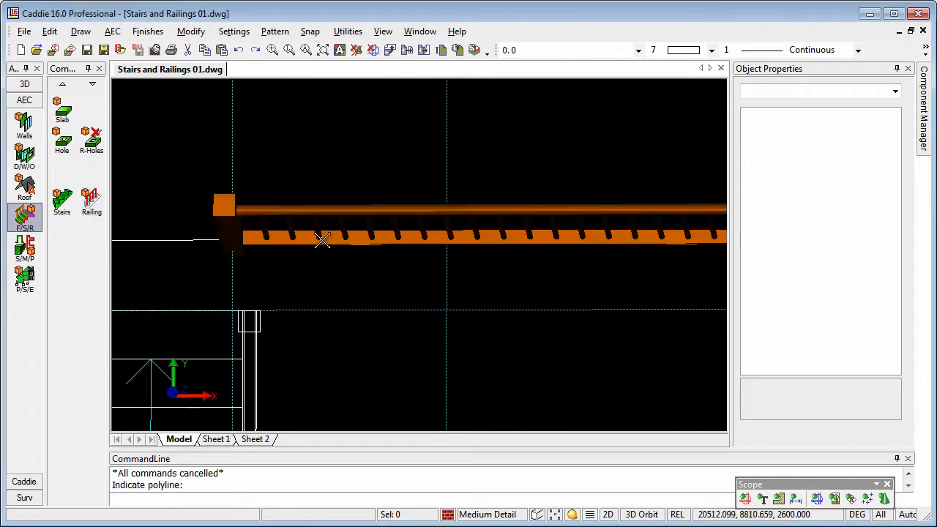
# Move the upper end of the stair railing to the slab railing's end point so their end posts coincide.
pyautogui.moveTo(330, 310)
pyautogui.keyDown('shift'); pyautogui.mouseDown(button='middle')
pyautogui.moveTo(348, 274)
pyautogui.moveTo(309, 315)
pyautogui.moveTo(288, 280)
pyautogui.moveTo(336, 298)
pyautogui.mouseUp(button='middle'); pyautogui.keyUp('shift')
pyautogui.scroll(-2, 349, 274)
pyautogui.scroll(5, 271, 198)
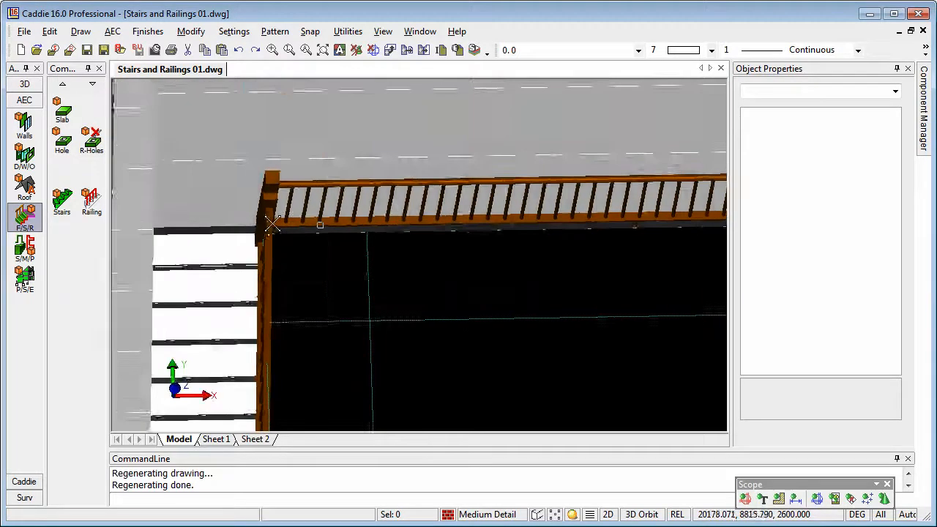
pyautogui.click(266, 175)
pyautogui.click(233, 308)
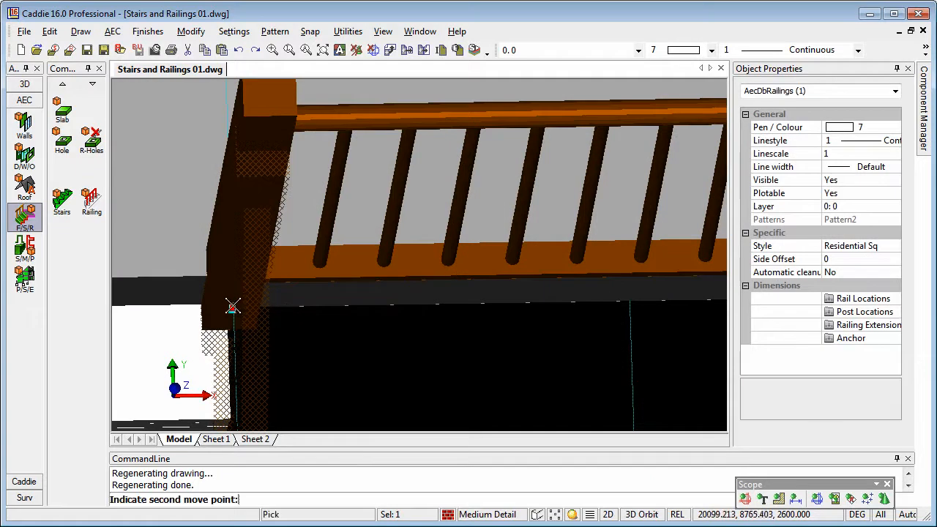
pyautogui.click(217, 118)
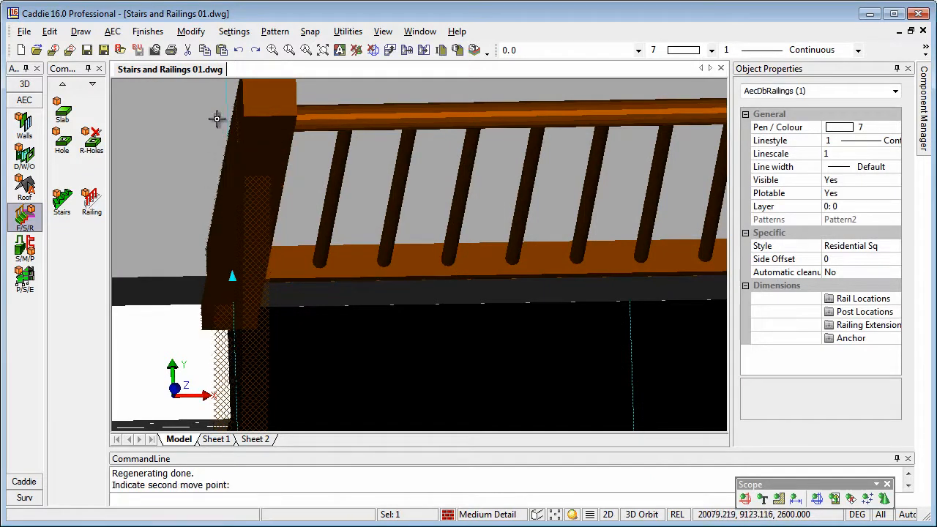
# Examine the junction of the stair and slab railings and the whole slab railing from several angles.
pyautogui.scroll(-2, 258, 262)
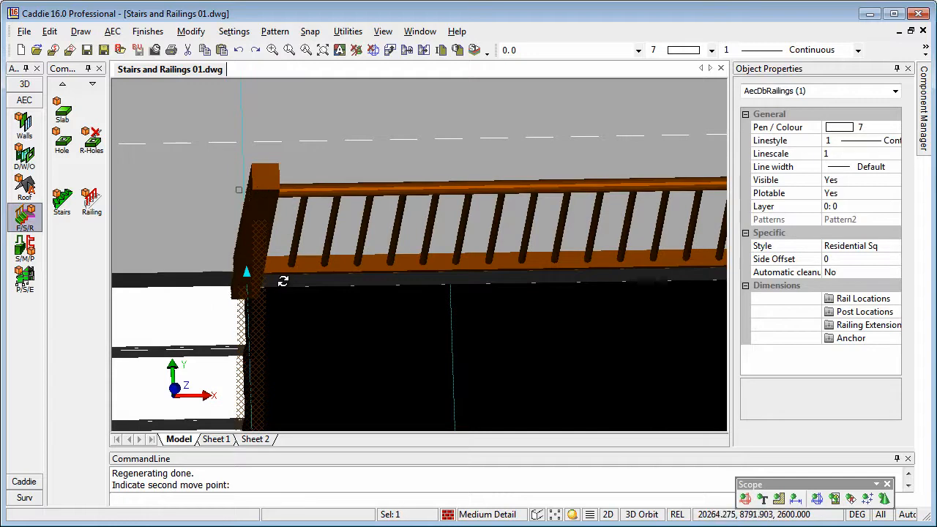
pyautogui.keyDown('shift'); pyautogui.moveTo(292, 277); pyautogui.dragTo(230, 240, button='middle'); pyautogui.keyUp('shift')
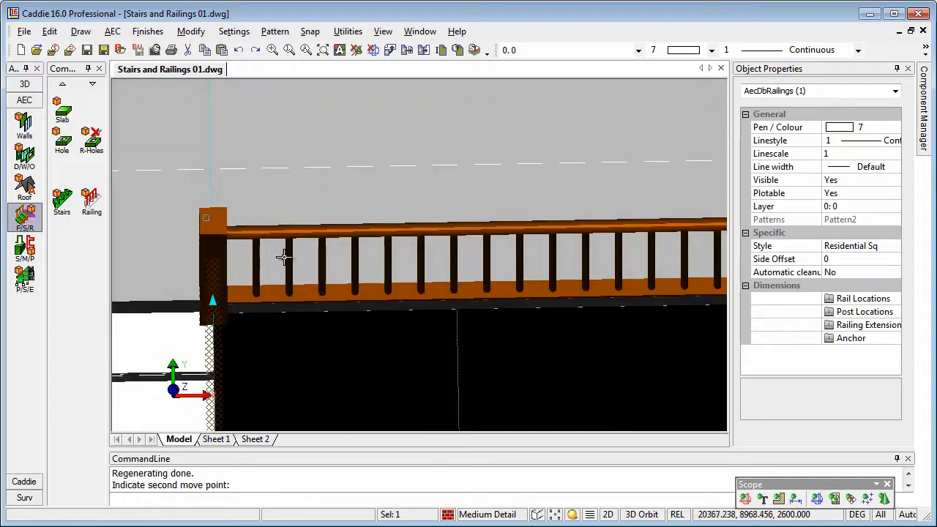
pyautogui.scroll(-3, 355, 303)
pyautogui.keyDown('shift'); pyautogui.moveTo(337, 376); pyautogui.dragTo(240, 234, button='middle'); pyautogui.keyUp('shift')
pyautogui.keyDown('shift'); pyautogui.moveTo(461, 305); pyautogui.dragTo(266, 295, button='middle'); pyautogui.keyUp('shift')
pyautogui.moveTo(454, 345); pyautogui.dragTo(593, 359, button='middle')
pyautogui.scroll(-3, 339, 222)
pyautogui.moveTo(339, 224); pyautogui.dragTo(345, 249, button='middle')
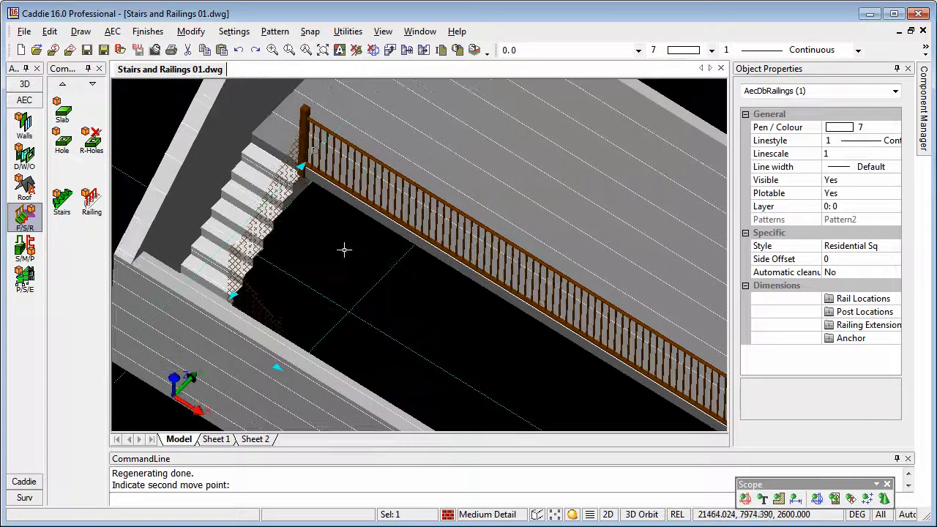